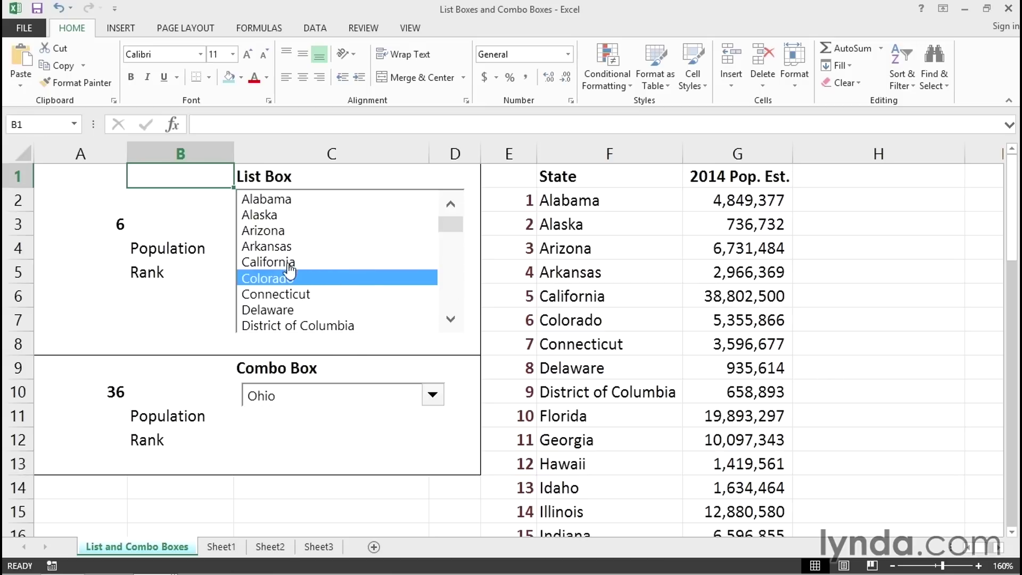
Select California, Connecticut, Colorado and then Oklahoma in the state list box
{"action": "left_click", "coordinate": [287, 263]}
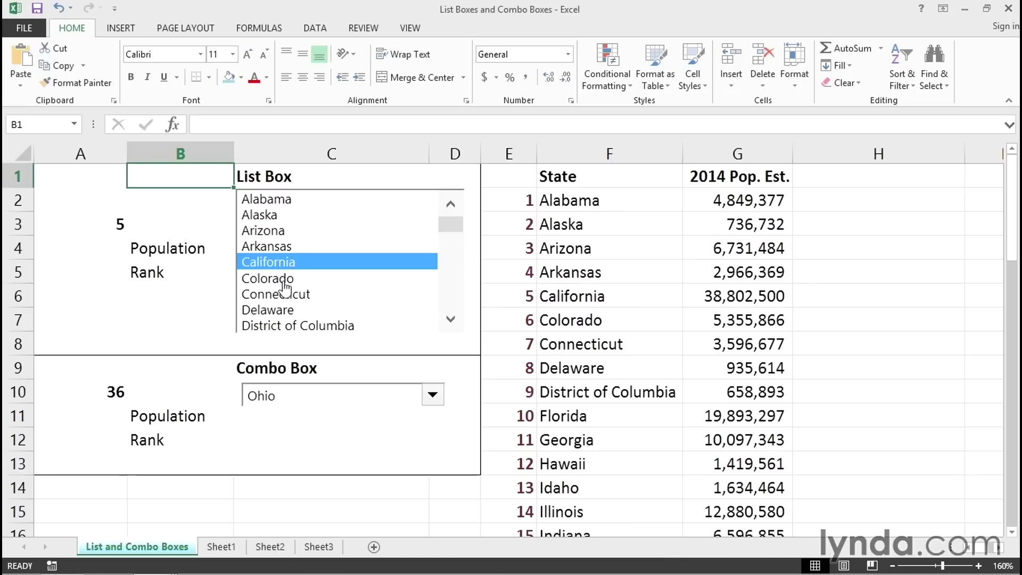
{"action": "left_click", "coordinate": [287, 294]}
{"action": "left_click", "coordinate": [281, 280]}
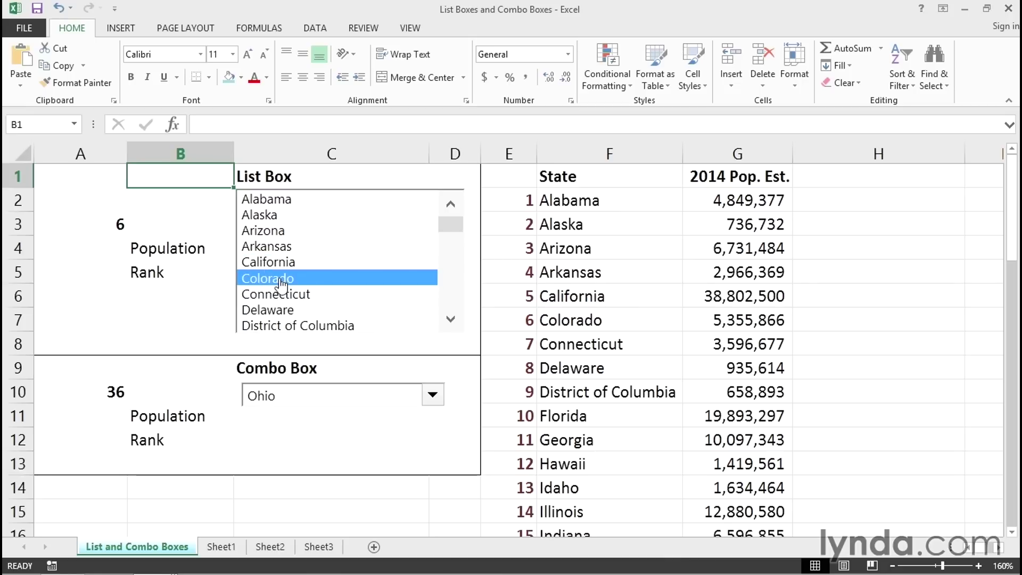
{"action": "left_click_drag", "start_coordinate": [448, 231], "coordinate": [446, 281]}
{"action": "left_click", "coordinate": [288, 264]}
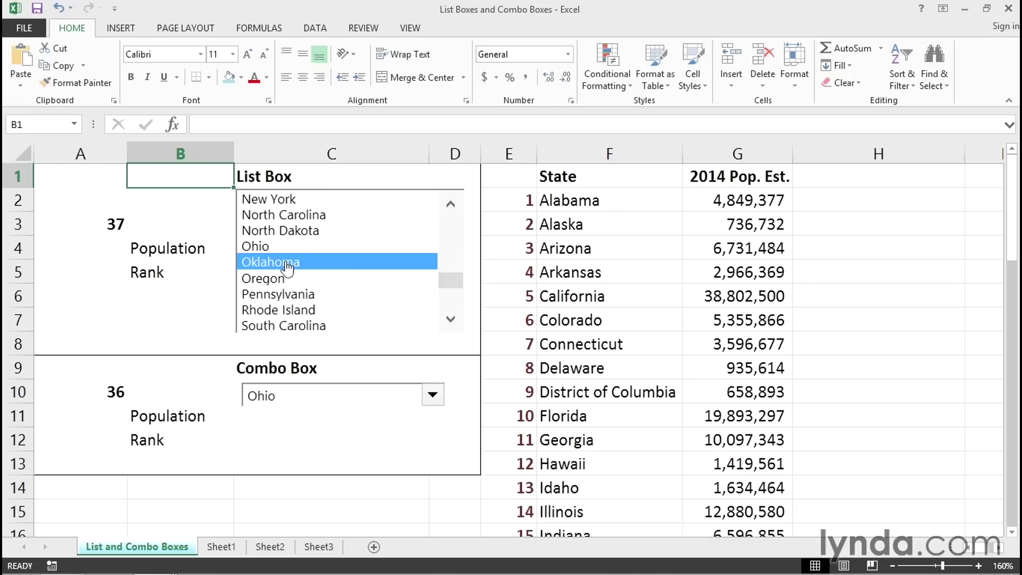
Scroll the list box back up and select Kentucky
{"action": "left_click", "coordinate": [451, 208]}
{"action": "left_click", "coordinate": [450, 208]}
{"action": "left_click", "coordinate": [450, 207]}
{"action": "left_click", "coordinate": [451, 207]}
{"action": "left_click", "coordinate": [450, 207]}
{"action": "left_click", "coordinate": [451, 208]}
{"action": "left_click", "coordinate": [450, 207]}
{"action": "left_click", "coordinate": [450, 208]}
{"action": "left_click", "coordinate": [450, 208]}
{"action": "left_click", "coordinate": [450, 207]}
{"action": "left_click", "coordinate": [451, 208]}
{"action": "left_click", "coordinate": [451, 208]}
{"action": "left_click", "coordinate": [450, 207]}
{"action": "left_click", "coordinate": [451, 207]}
Scroll further up and select Florida, District of Columbia, Delaware, then Colorado
{"action": "left_click", "coordinate": [451, 207]}
{"action": "left_click", "coordinate": [450, 208]}
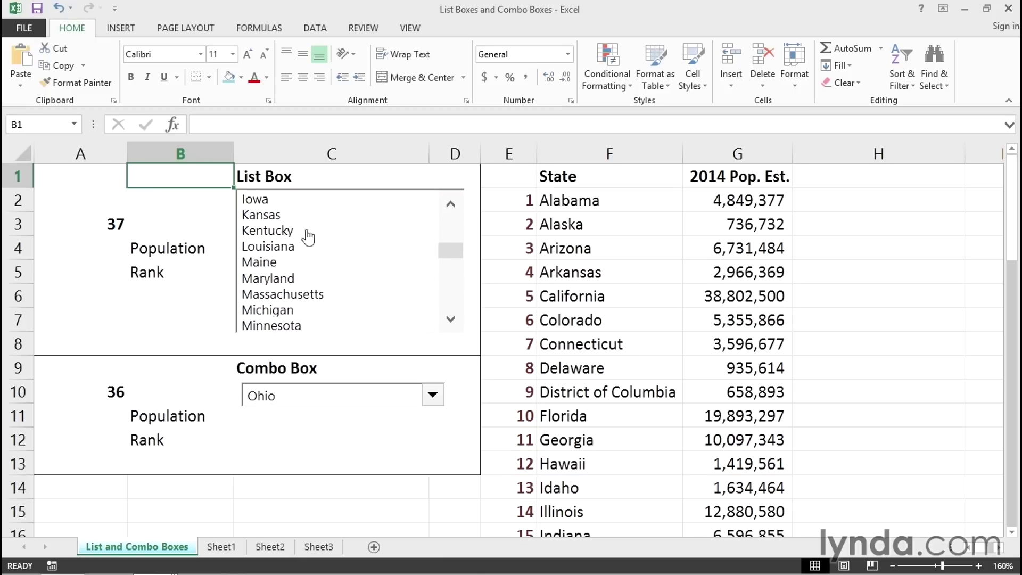
{"action": "left_click", "coordinate": [267, 231]}
{"action": "left_click", "coordinate": [450, 205]}
{"action": "left_click", "coordinate": [450, 208]}
{"action": "left_click", "coordinate": [451, 208]}
{"action": "left_click", "coordinate": [450, 207]}
{"action": "left_click", "coordinate": [450, 207]}
{"action": "left_click", "coordinate": [450, 208]}
{"action": "left_click", "coordinate": [451, 208]}
{"action": "left_click", "coordinate": [450, 207]}
{"action": "left_click", "coordinate": [270, 230]}
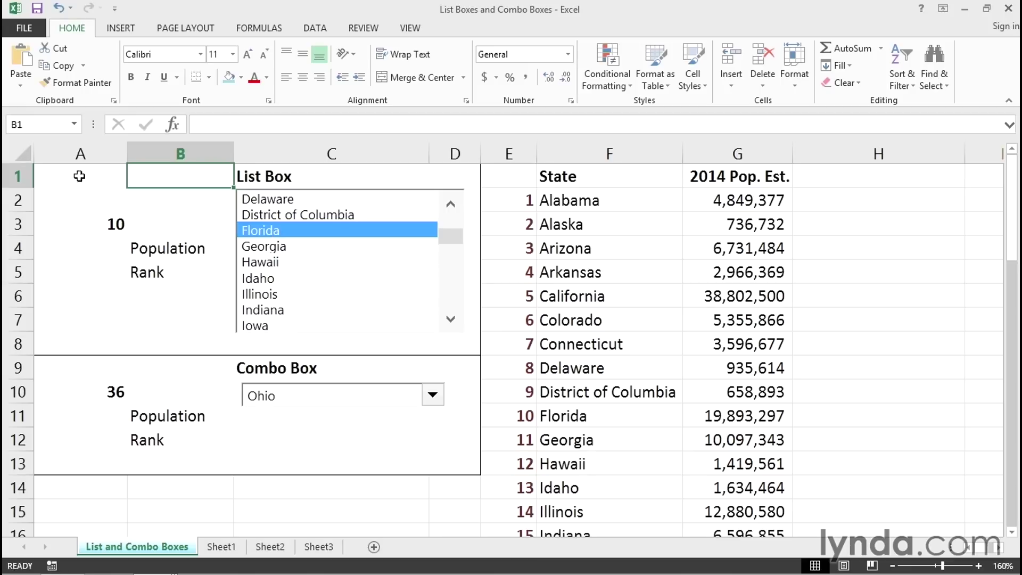
{"action": "left_click", "coordinate": [266, 218]}
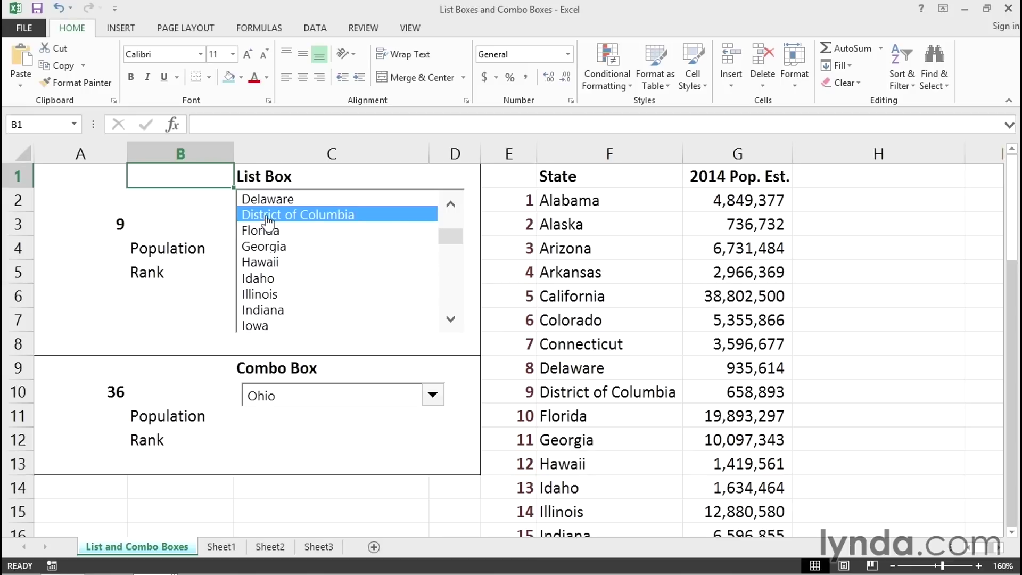
{"action": "left_click", "coordinate": [265, 199]}
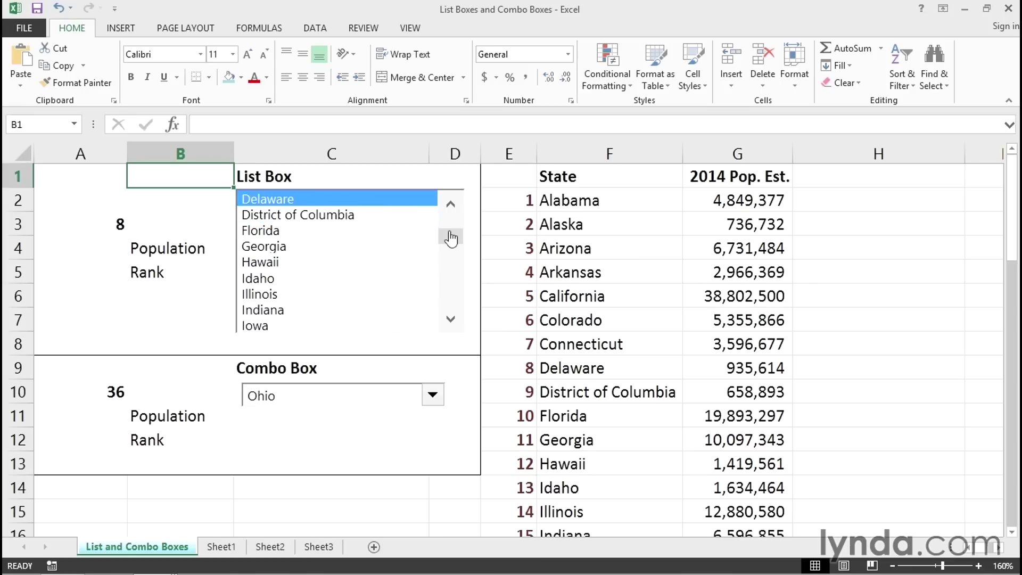
{"action": "left_click_drag", "start_coordinate": [451, 234], "coordinate": [450, 227]}
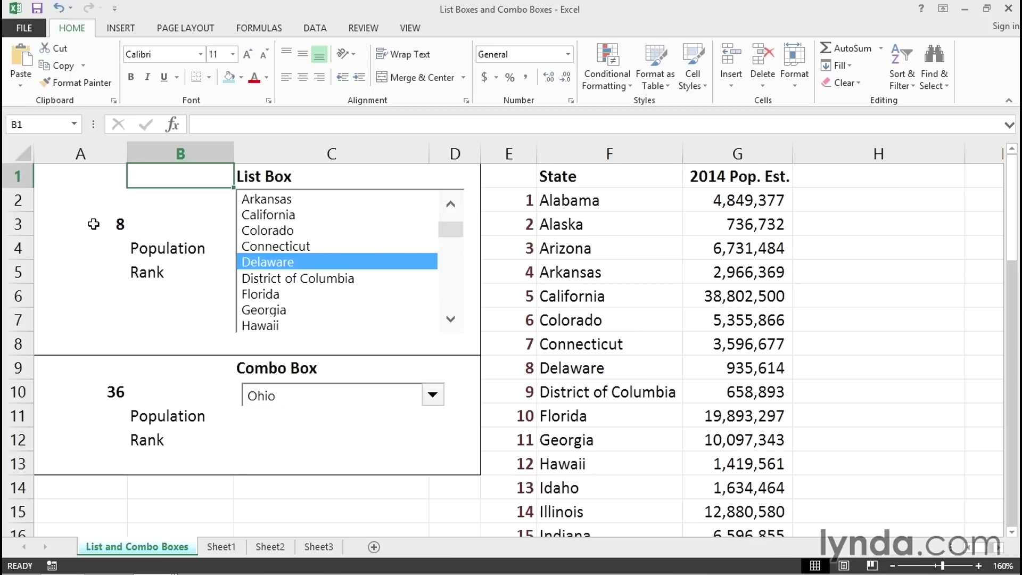
{"action": "left_click", "coordinate": [286, 231]}
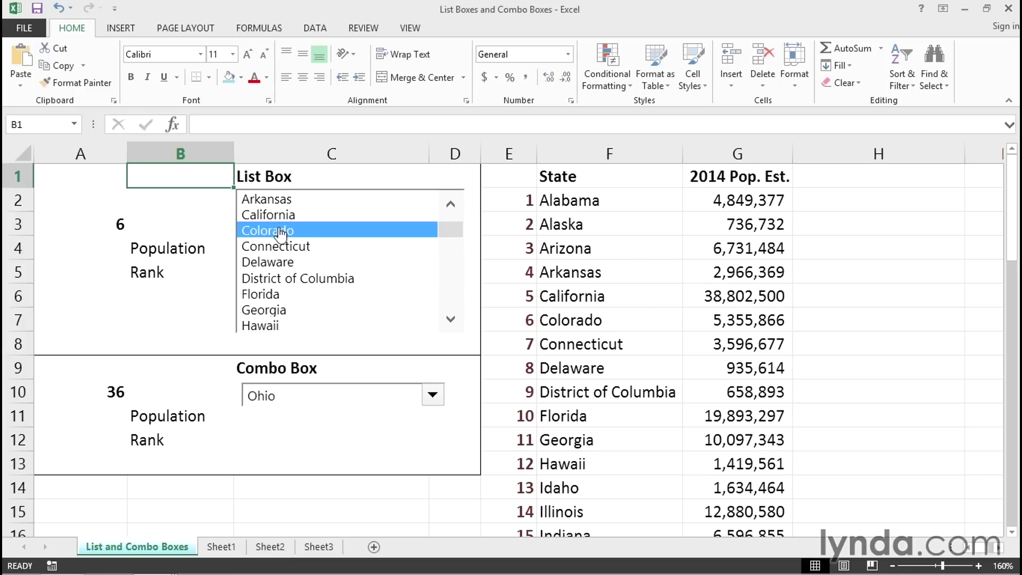
Check the linked value in A3, then look over columns E–G, ending on cell G5
{"action": "left_click", "coordinate": [90, 224]}
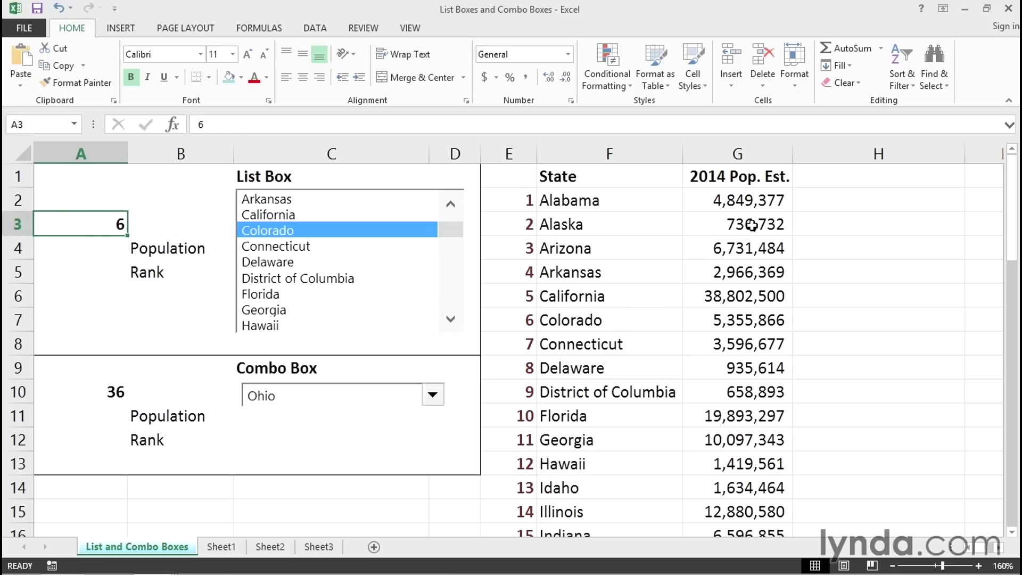
{"action": "left_click", "coordinate": [575, 152]}
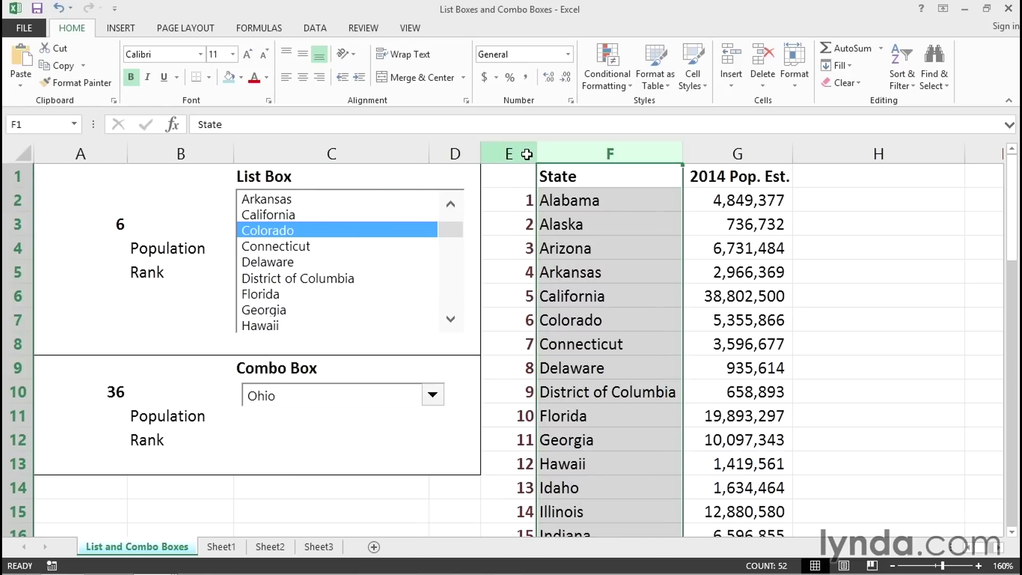
{"action": "left_click_drag", "start_coordinate": [525, 155], "coordinate": [712, 154]}
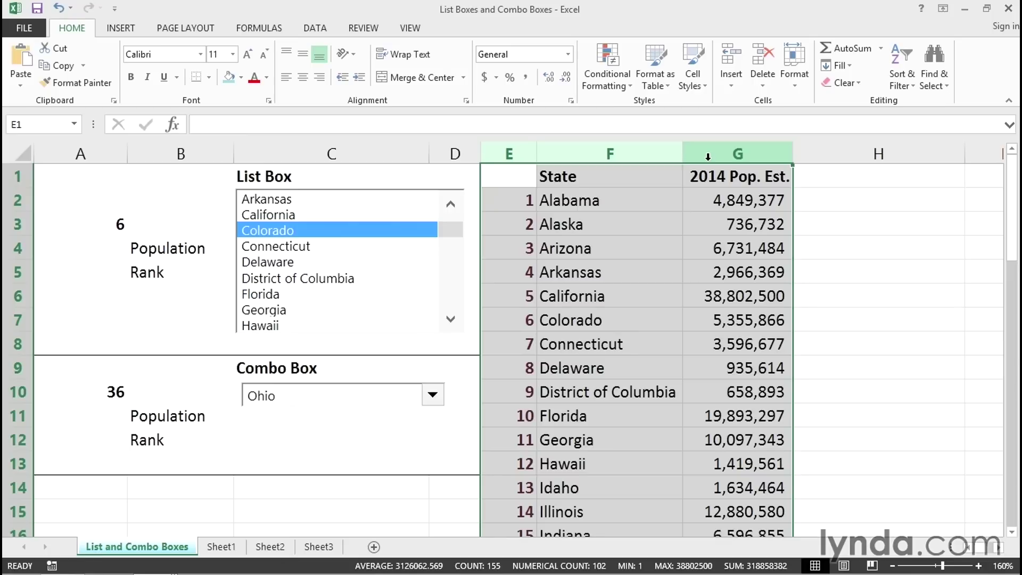
{"action": "left_click", "coordinate": [712, 275]}
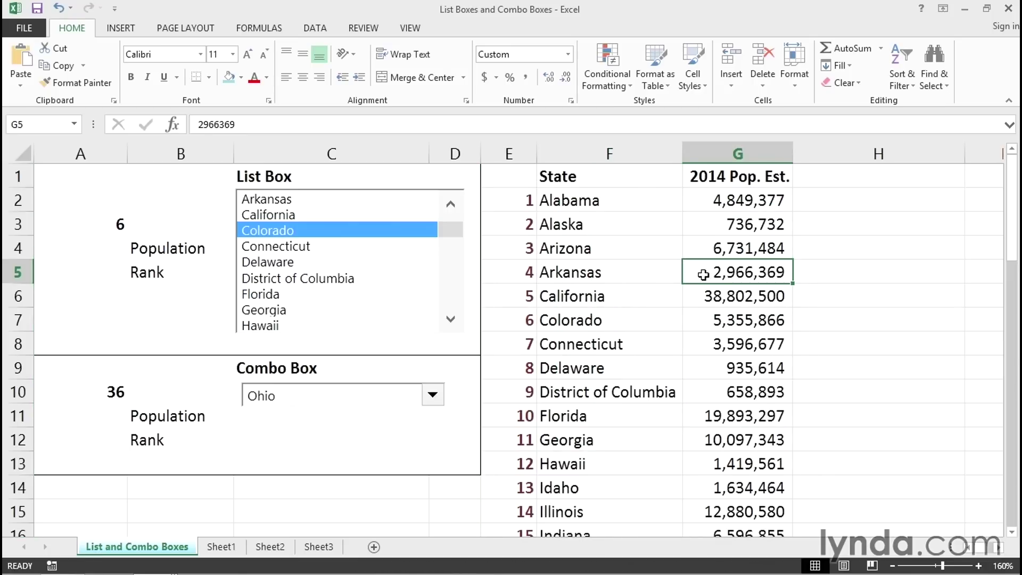
Pick Hawaii in the state combo box so its linked rank reads 12, then select A4
{"action": "left_click", "coordinate": [432, 397]}
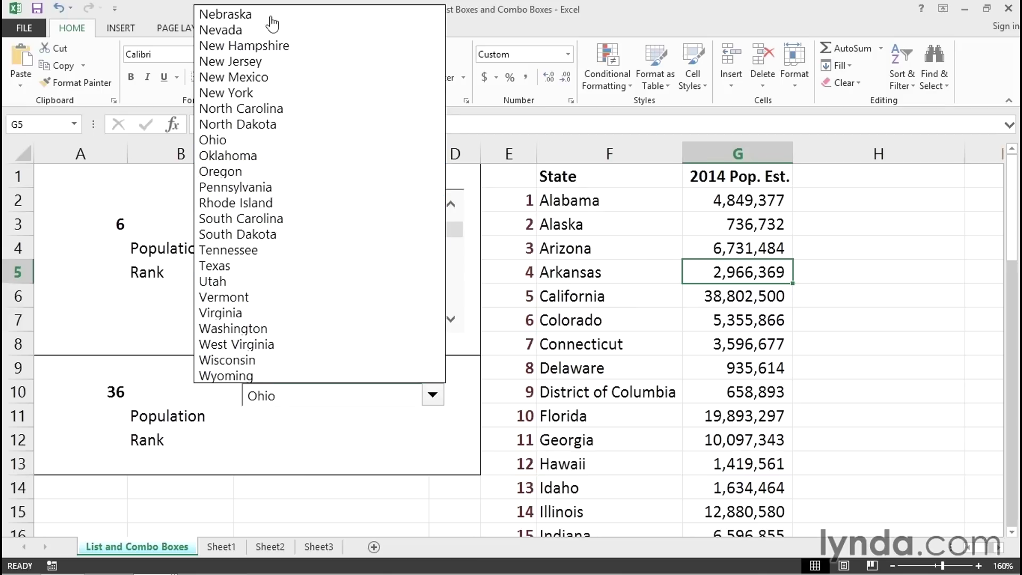
{"action": "left_click", "coordinate": [430, 396]}
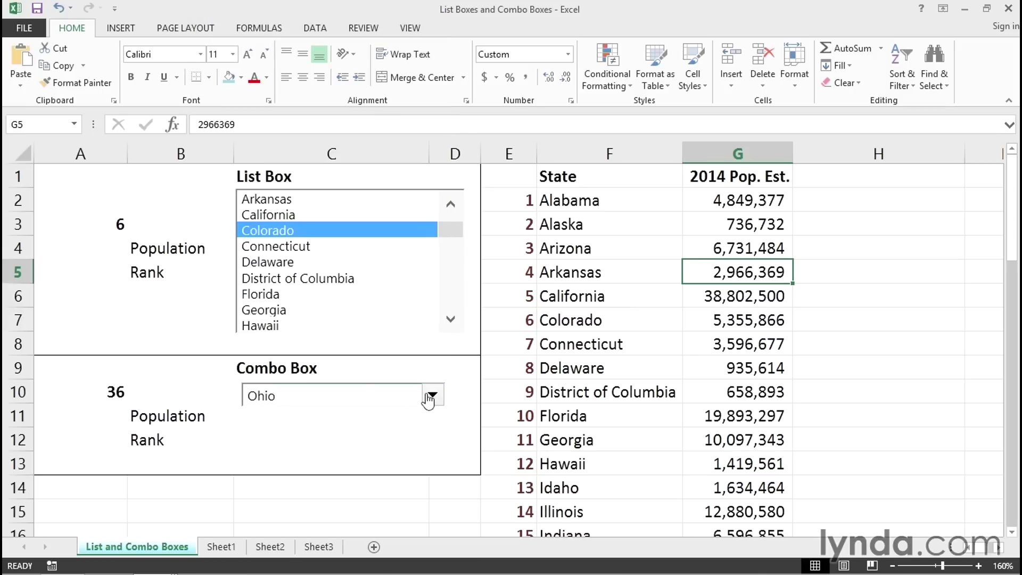
{"action": "left_click", "coordinate": [441, 398]}
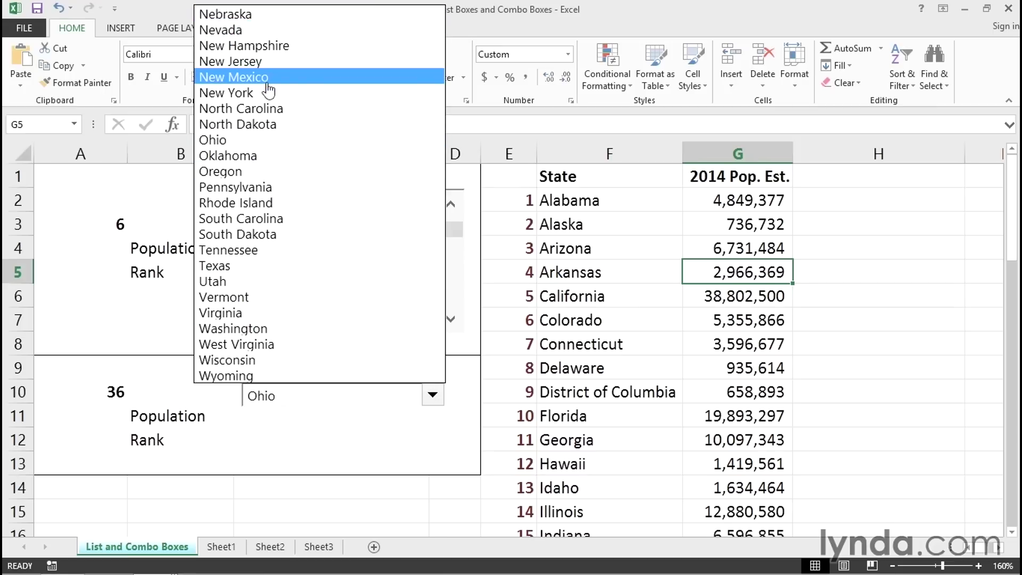
{"action": "scroll", "coordinate": [268, 90], "scroll_direction": "up", "scroll_amount": 9}
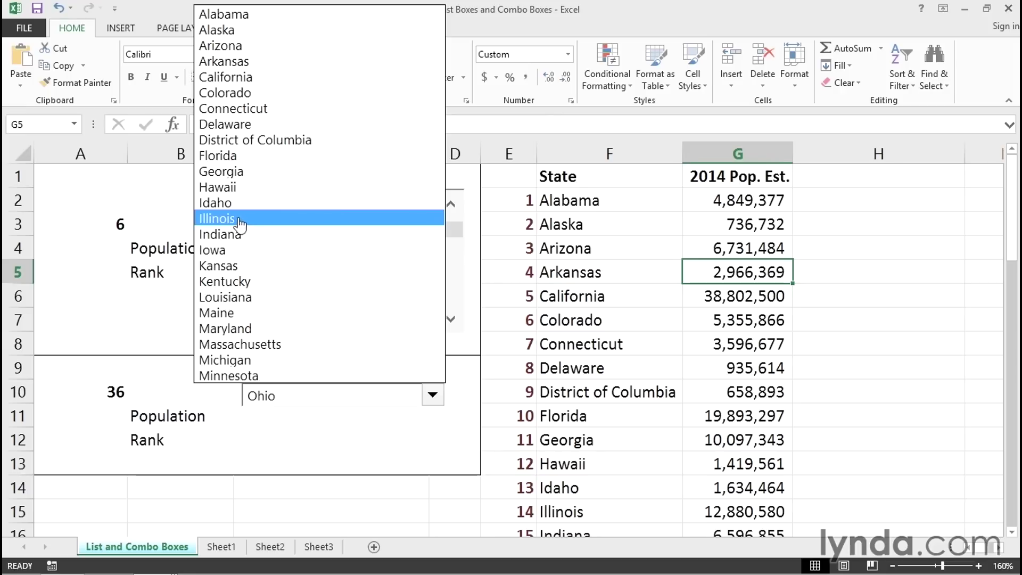
{"action": "left_click", "coordinate": [228, 187]}
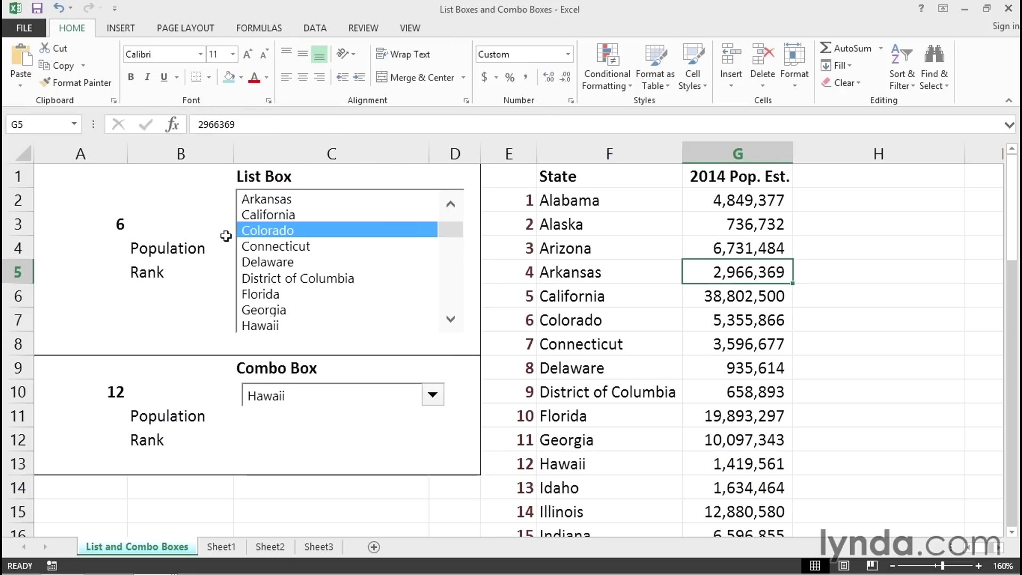
{"action": "left_click", "coordinate": [91, 249]}
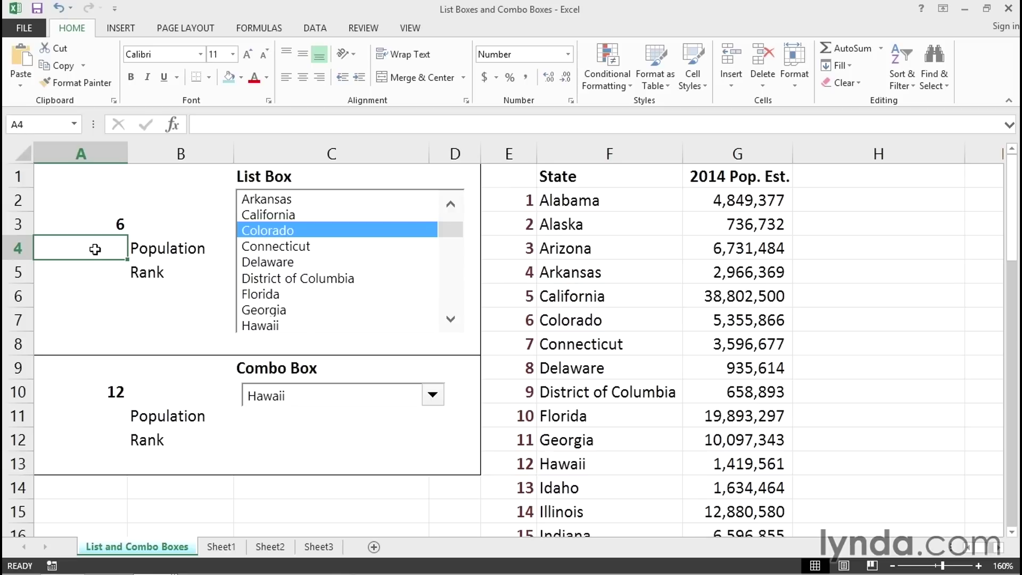
Enter =INDEX(G:G,A3+1) in A4 to show the chosen state's population
{"action": "type", "text": "=ind"}
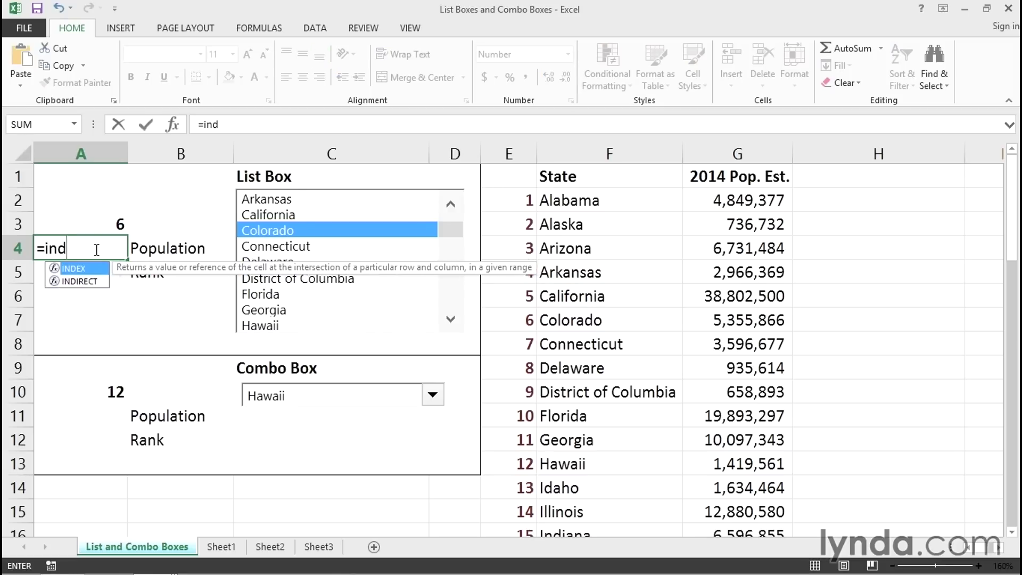
{"action": "type", "text": "ex("}
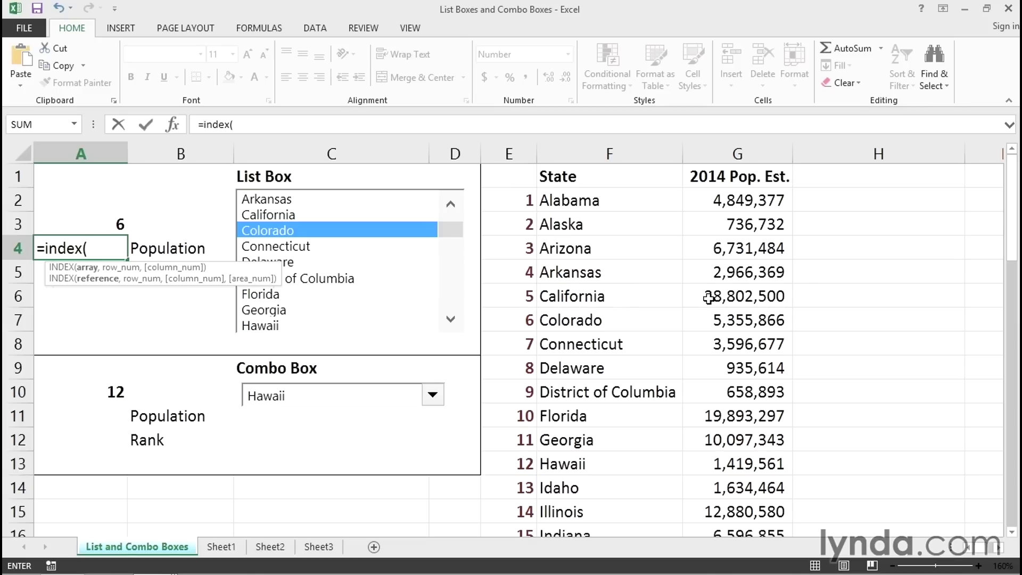
{"action": "left_click", "coordinate": [741, 152]}
{"action": "type", "text": ","}
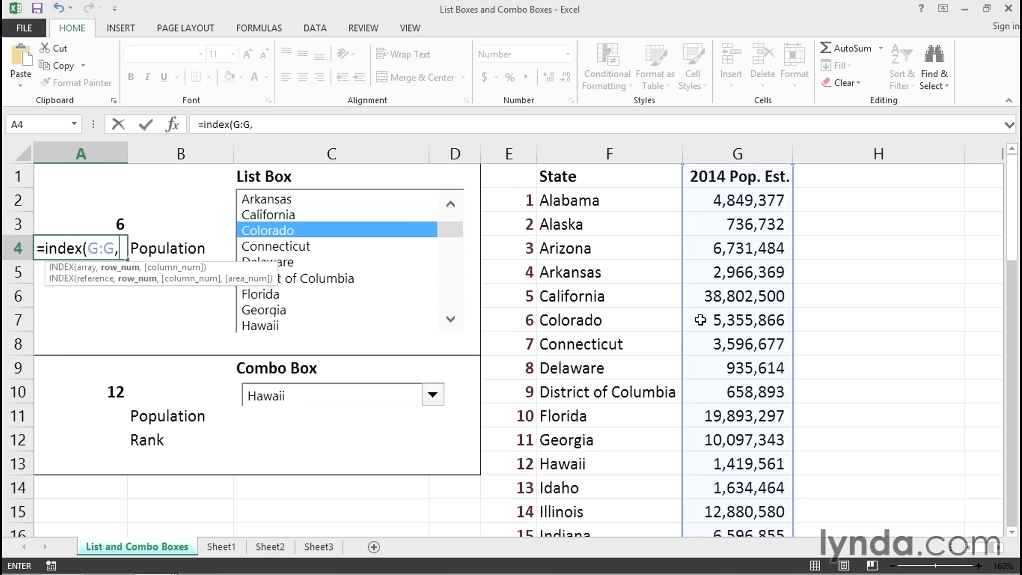
{"action": "left_click", "coordinate": [110, 224]}
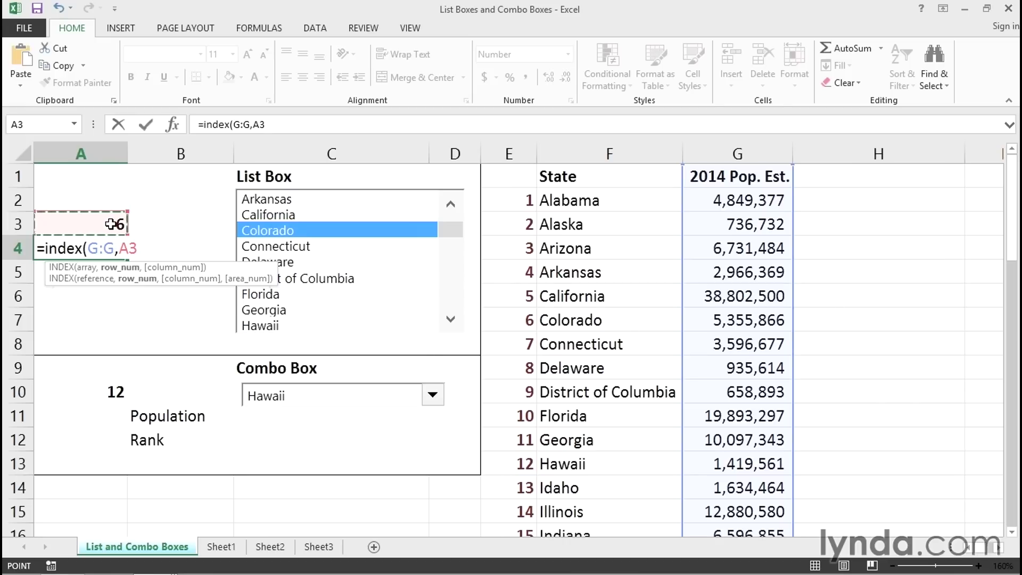
{"action": "type", "text": "+1"}
{"action": "key", "text": "Return"}
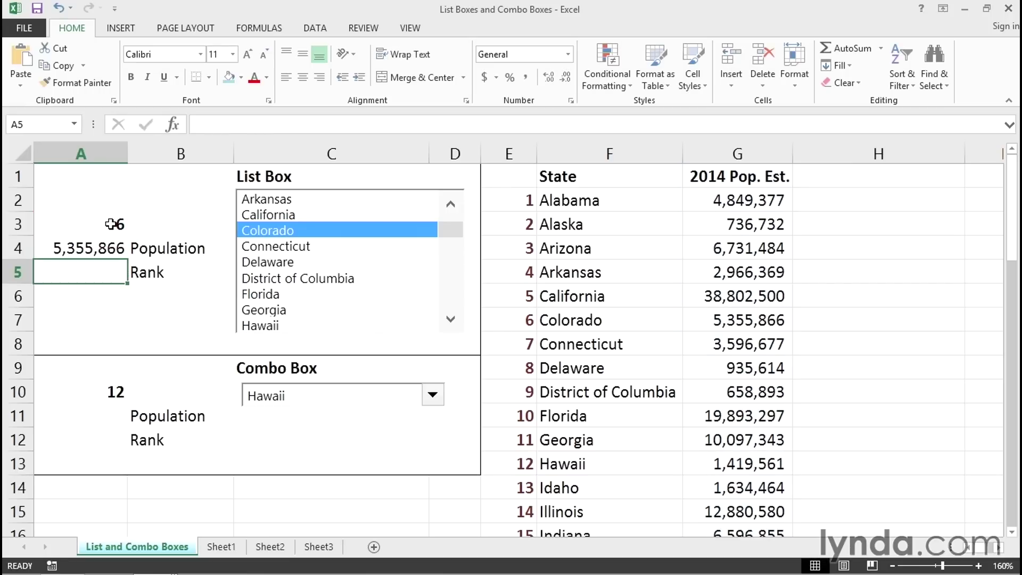
{"action": "left_click", "coordinate": [94, 250]}
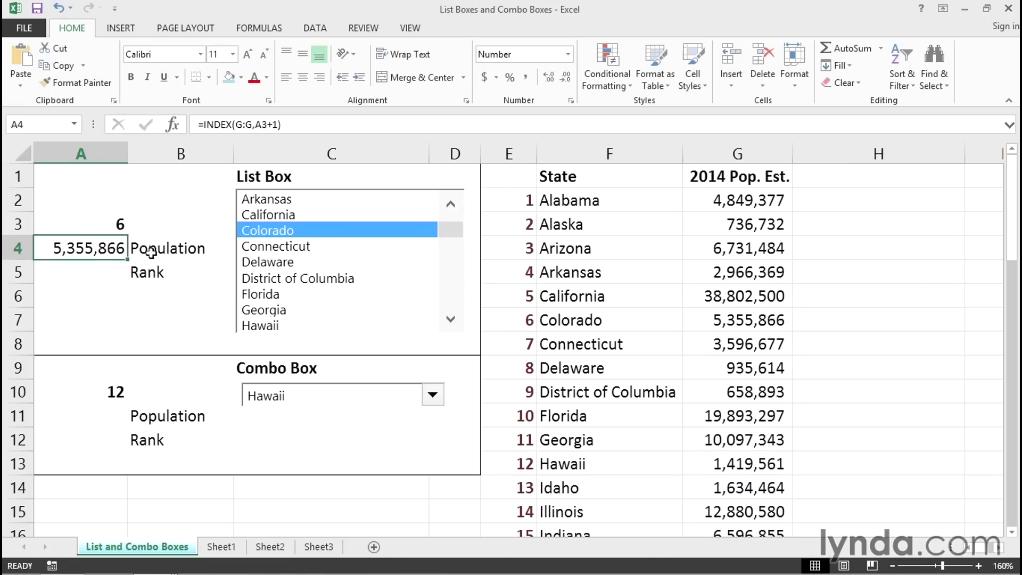
Test the formula by choosing District of Columbia, then California, in the list box
{"action": "left_click", "coordinate": [284, 280]}
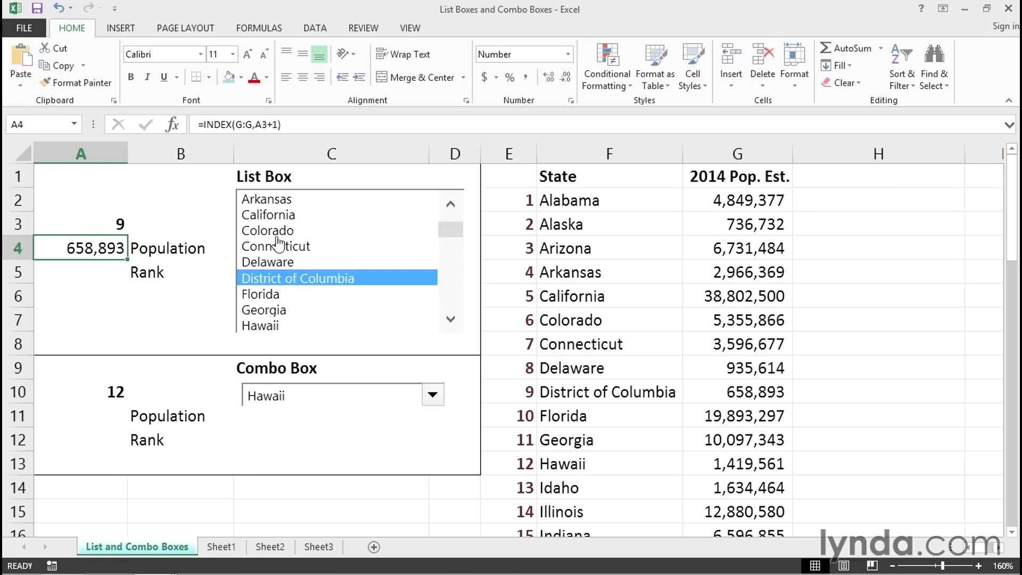
{"action": "left_click", "coordinate": [270, 217]}
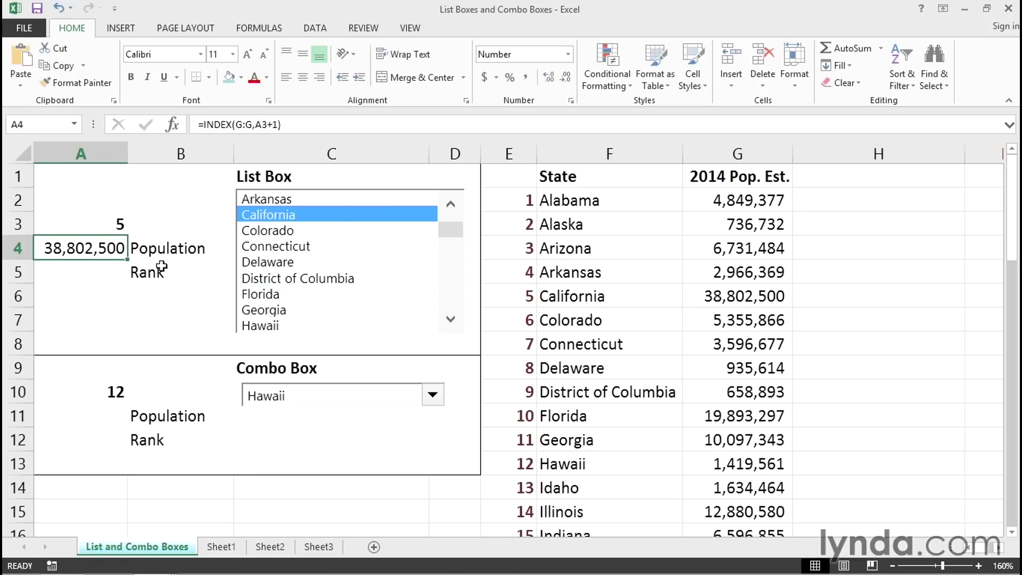
{"action": "left_click", "coordinate": [102, 270]}
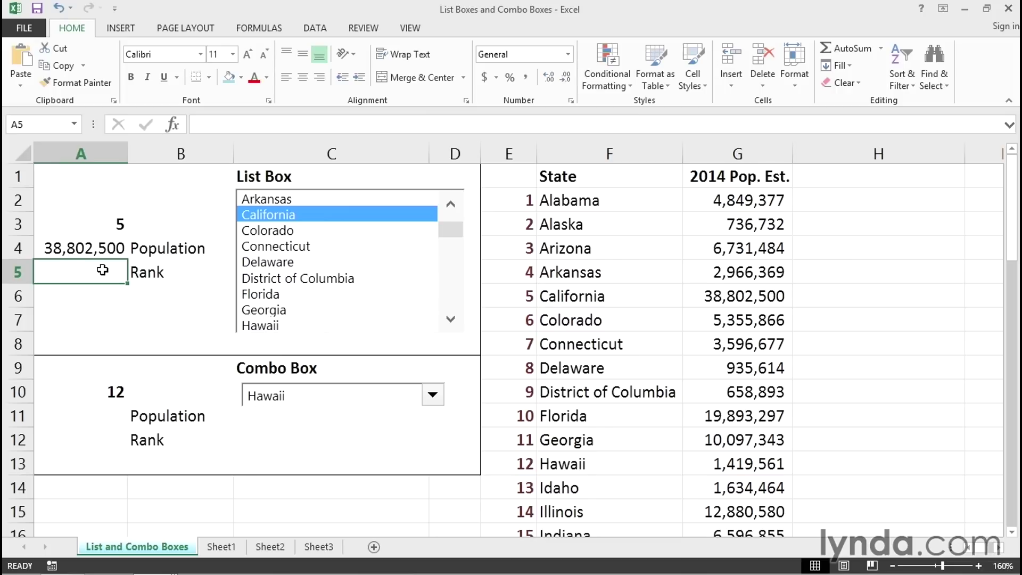
Enter =RANK(A4,G:G) in A5 to rank the chosen state's population
{"action": "type", "text": "="}
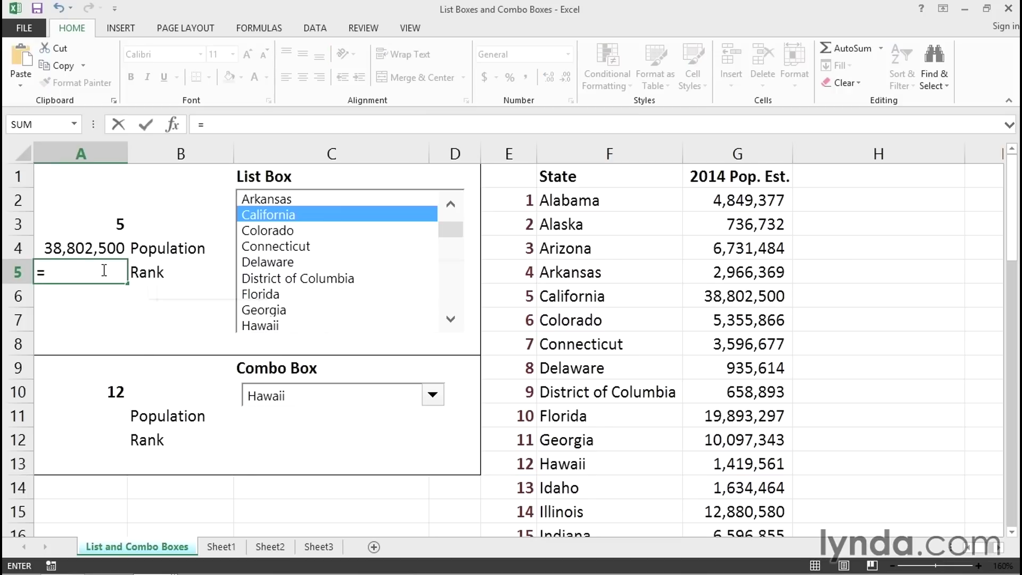
{"action": "type", "text": "rank("}
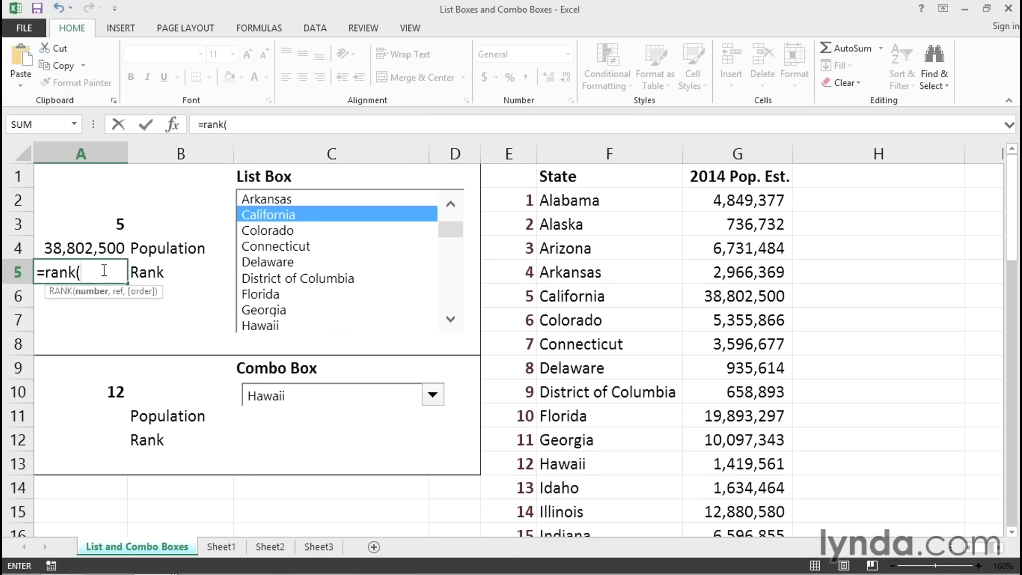
{"action": "left_click", "coordinate": [84, 248]}
{"action": "type", "text": ","}
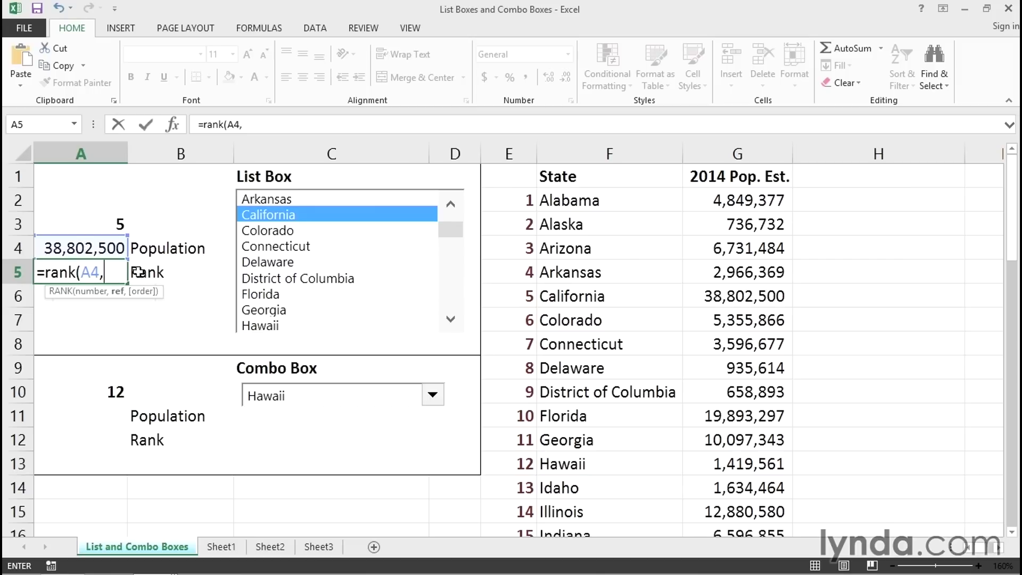
{"action": "left_click", "coordinate": [748, 154]}
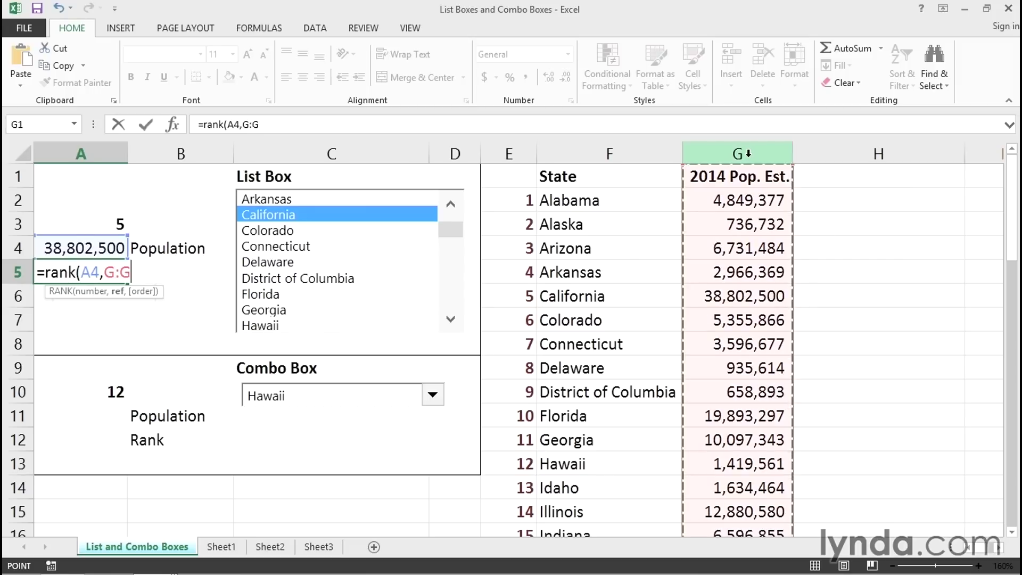
{"action": "key", "text": "Return"}
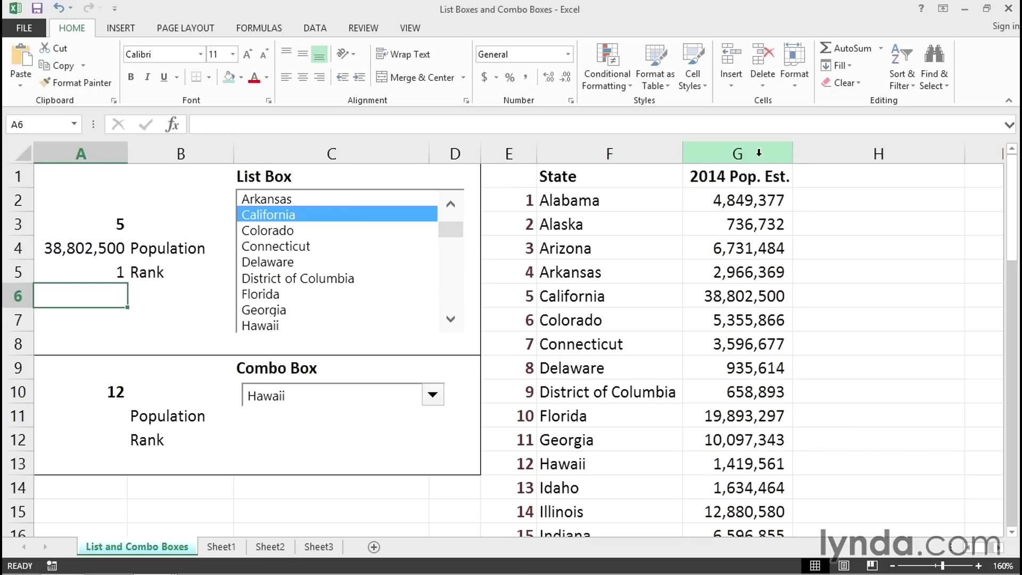
{"action": "left_click", "coordinate": [102, 270]}
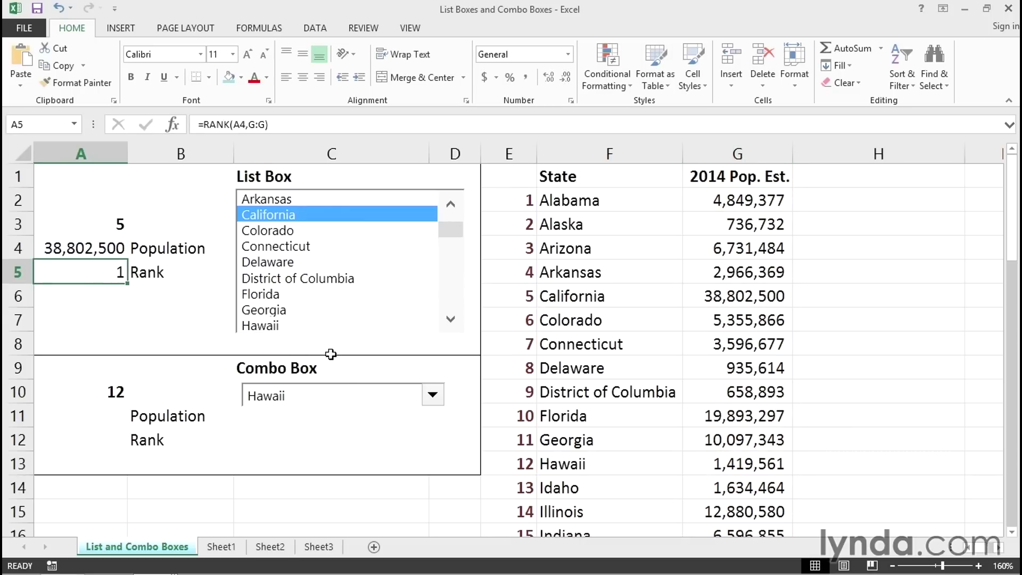
Choose Massachusetts in the combo box and copy the A4:A5 formulas to A11:A12
{"action": "left_click", "coordinate": [431, 398]}
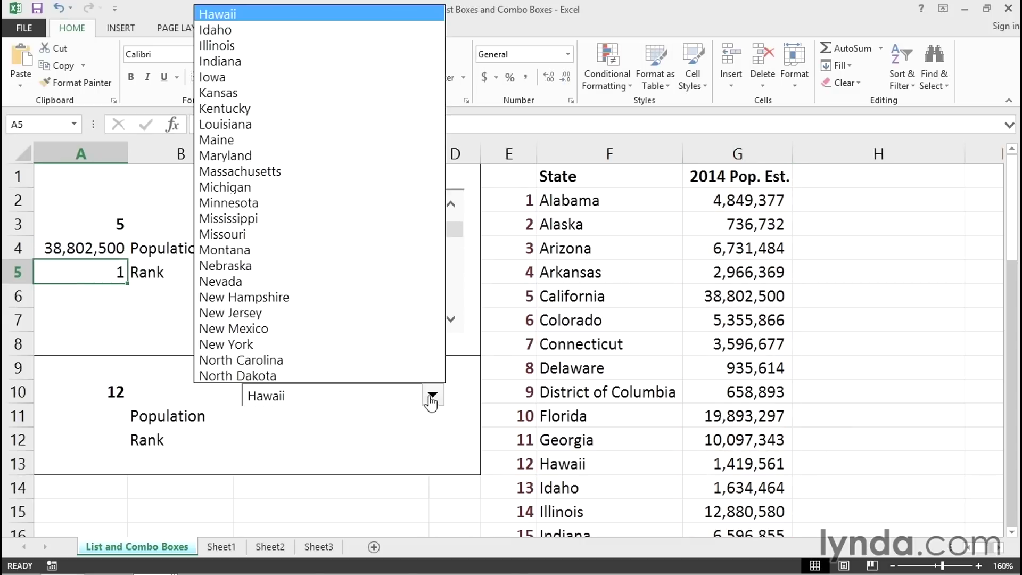
{"action": "left_click", "coordinate": [264, 172]}
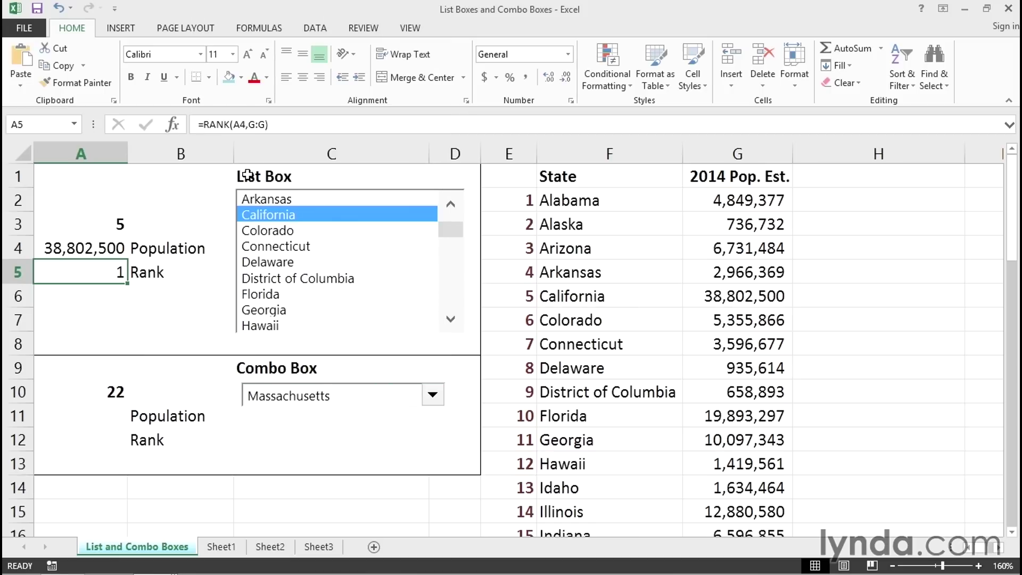
{"action": "left_click_drag", "start_coordinate": [78, 247], "coordinate": [80, 269]}
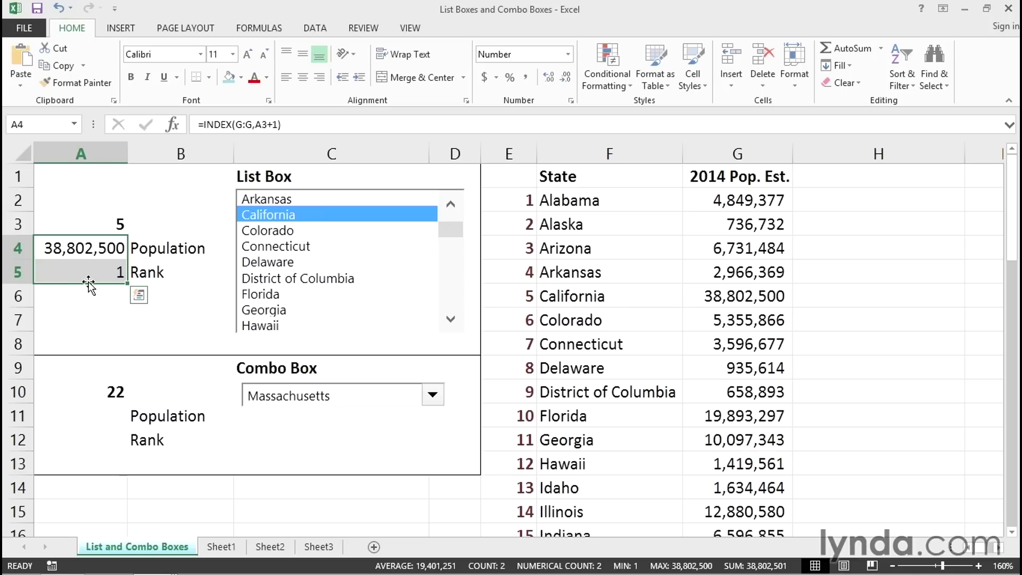
{"action": "left_click_drag", "start_coordinate": [88, 282], "coordinate": [83, 450]}
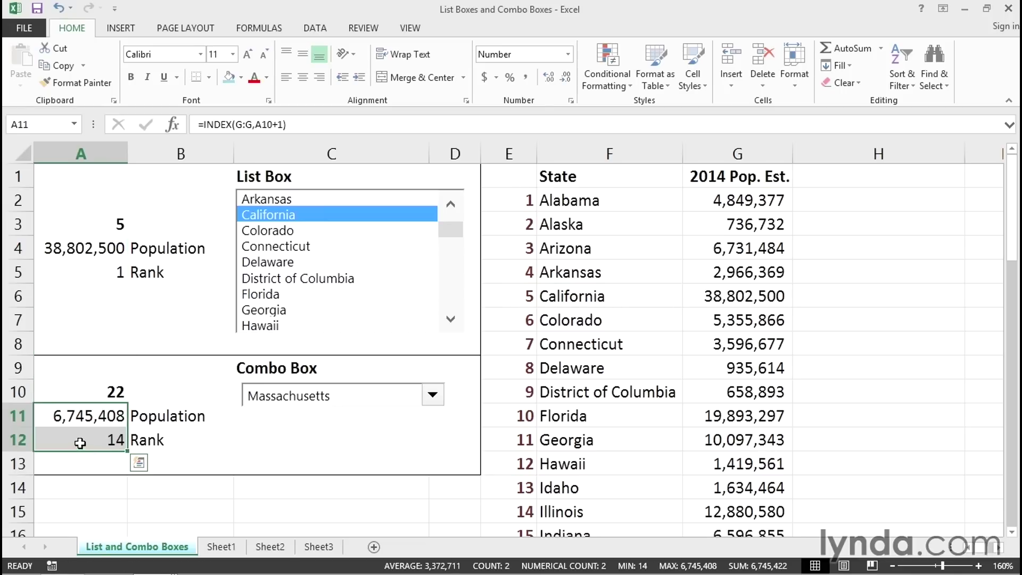
{"action": "left_click", "coordinate": [403, 459]}
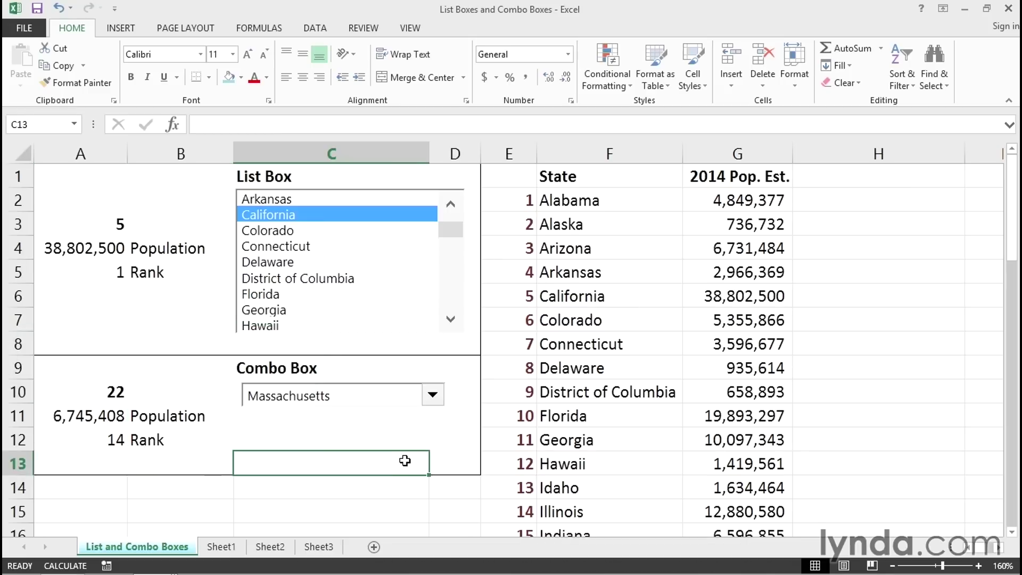
{"action": "left_click", "coordinate": [93, 439]}
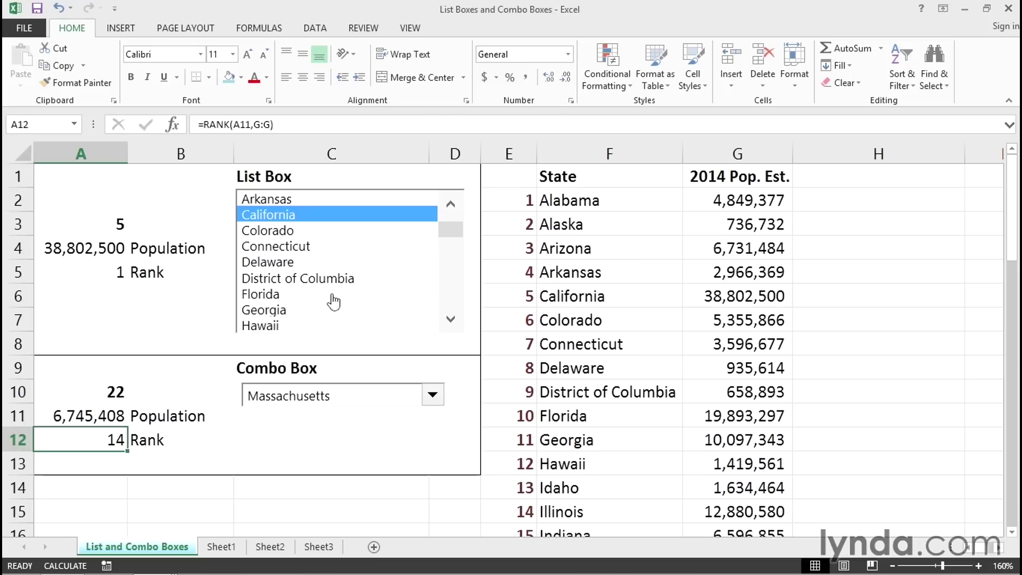
{"action": "left_click", "coordinate": [150, 321]}
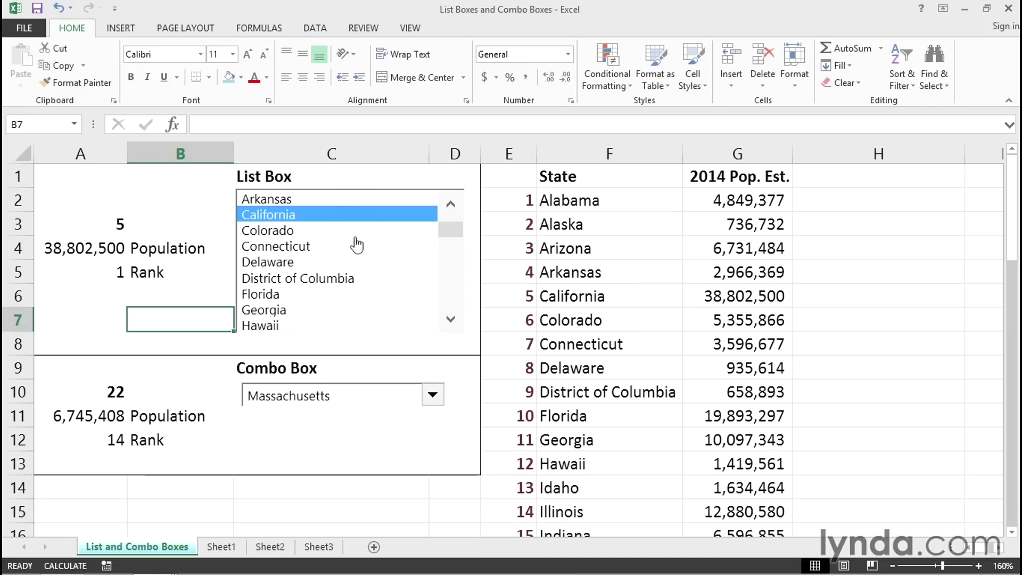
Delete the list box and clear its linked cell A3
{"action": "left_click", "coordinate": [371, 191], "text": "ctrl"}
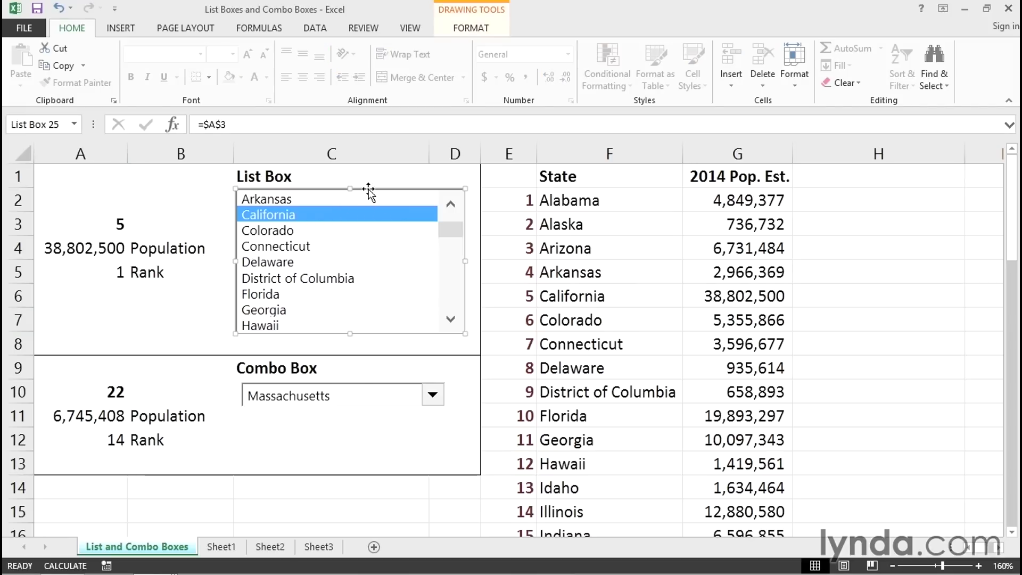
{"action": "key", "text": "Delete"}
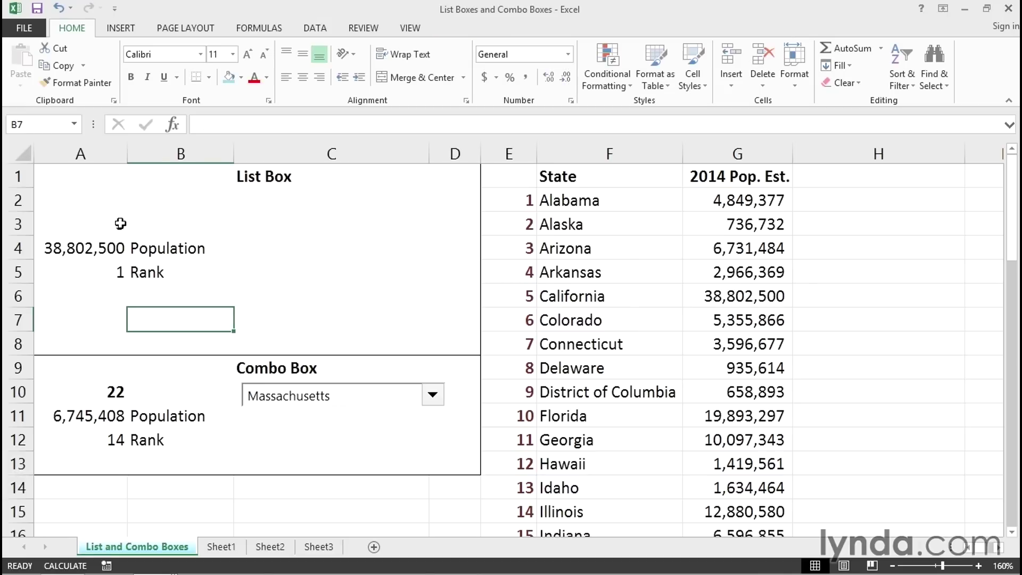
{"action": "left_click", "coordinate": [117, 223]}
{"action": "key", "text": "Delete"}
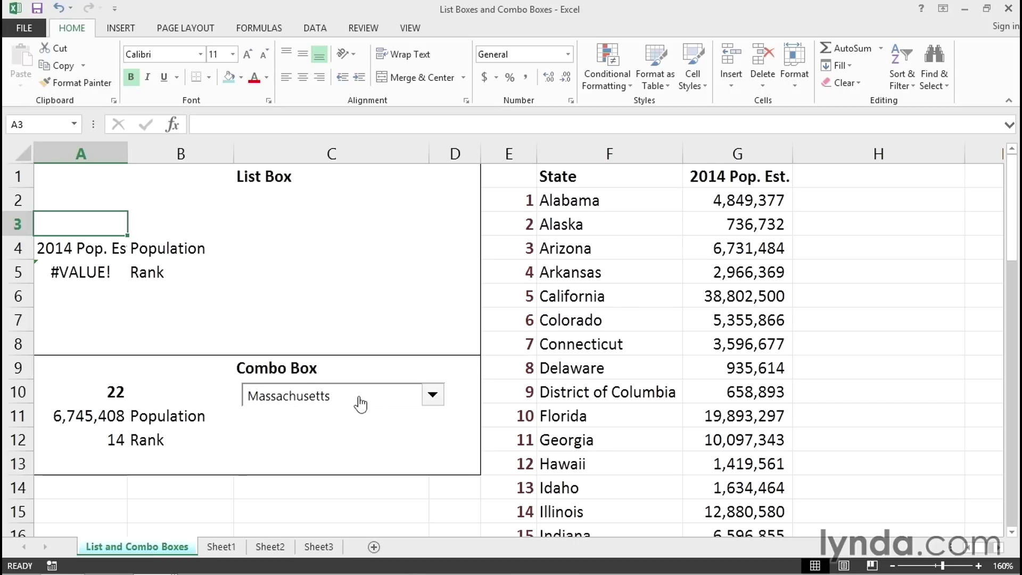
Delete the combo box and clear its linked cell A10
{"action": "left_click", "coordinate": [358, 397], "text": "ctrl"}
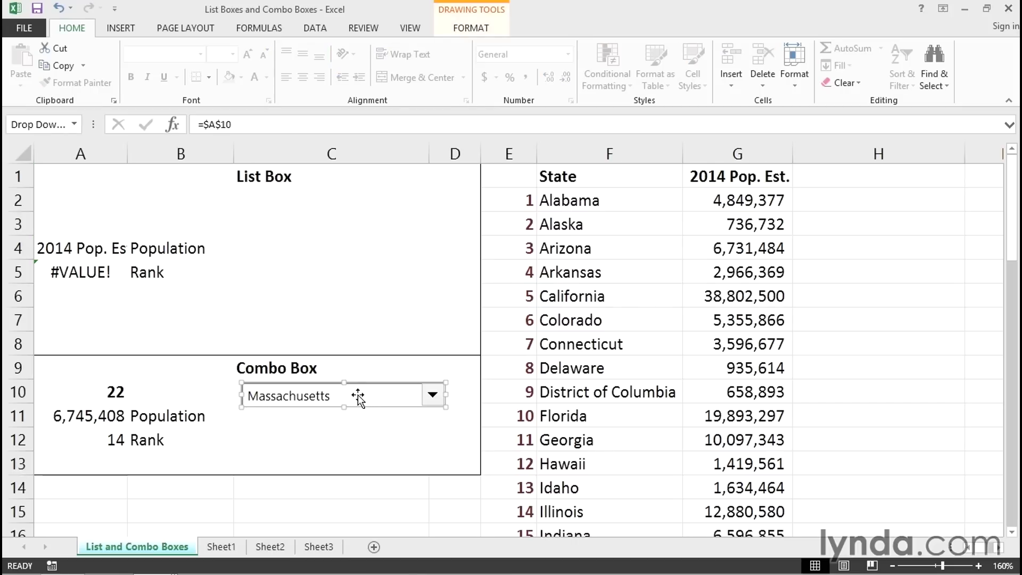
{"action": "key", "text": "Delete"}
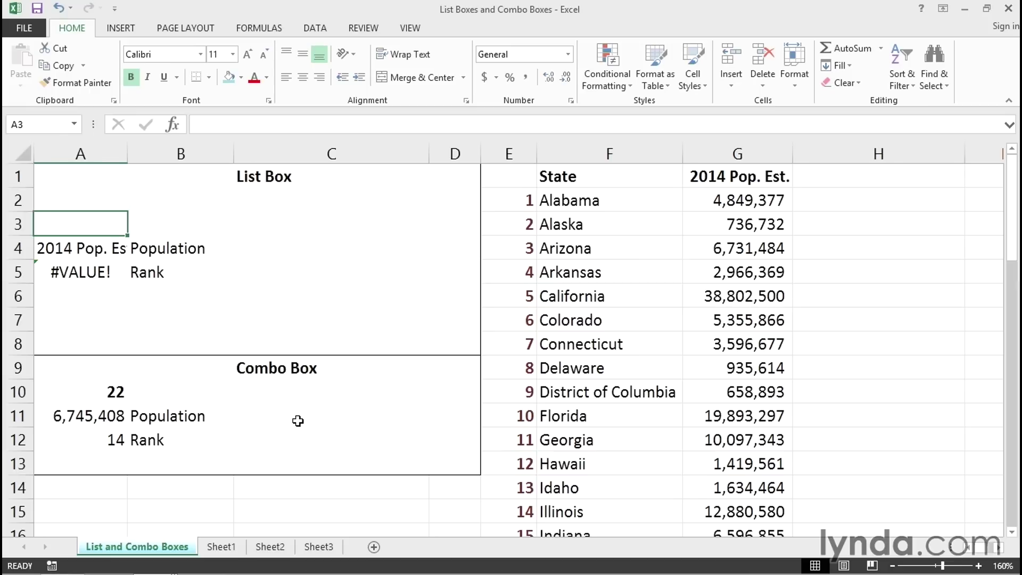
{"action": "left_click", "coordinate": [107, 391]}
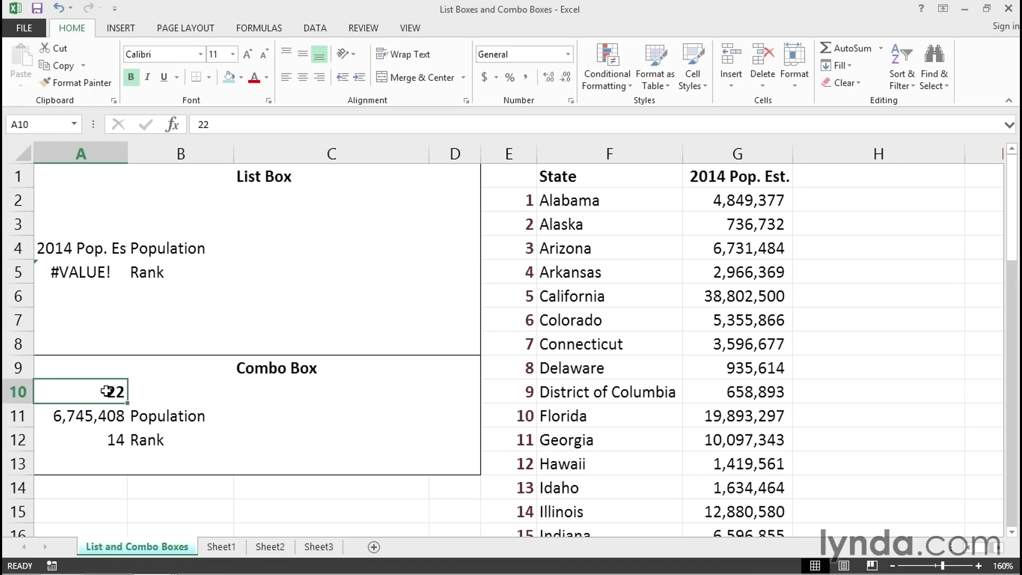
{"action": "key", "text": "Delete"}
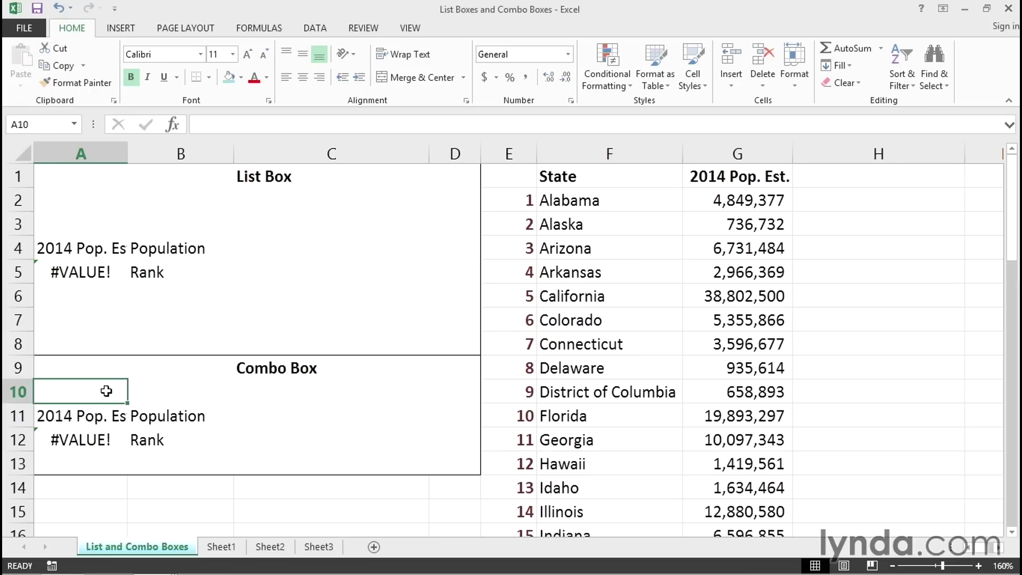
{"action": "left_click", "coordinate": [319, 228]}
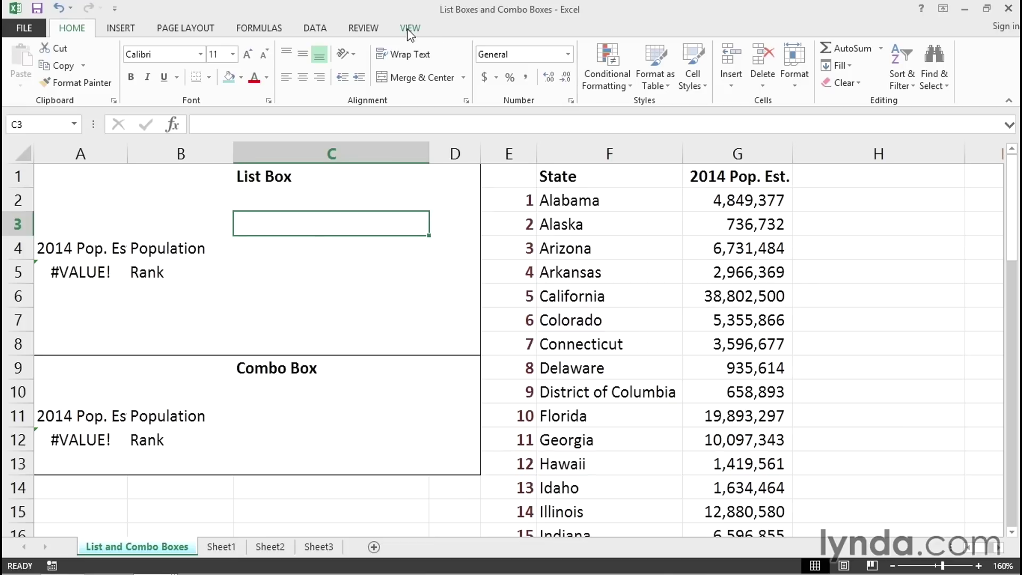
Enable the Developer tab through the Customize Ribbon options and switch to it
{"action": "right_click", "coordinate": [362, 28]}
{"action": "left_click", "coordinate": [406, 71]}
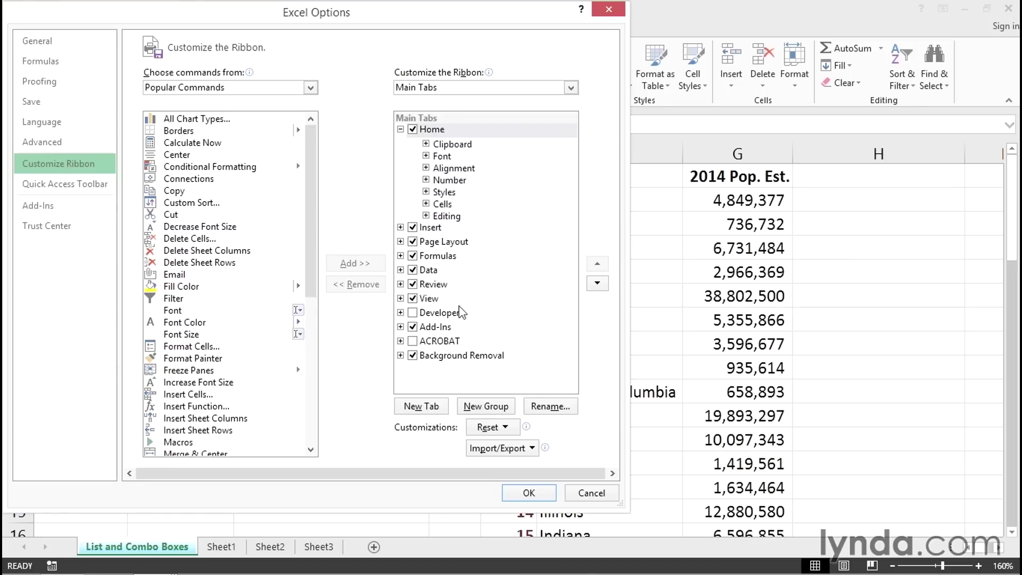
{"action": "left_click", "coordinate": [413, 315]}
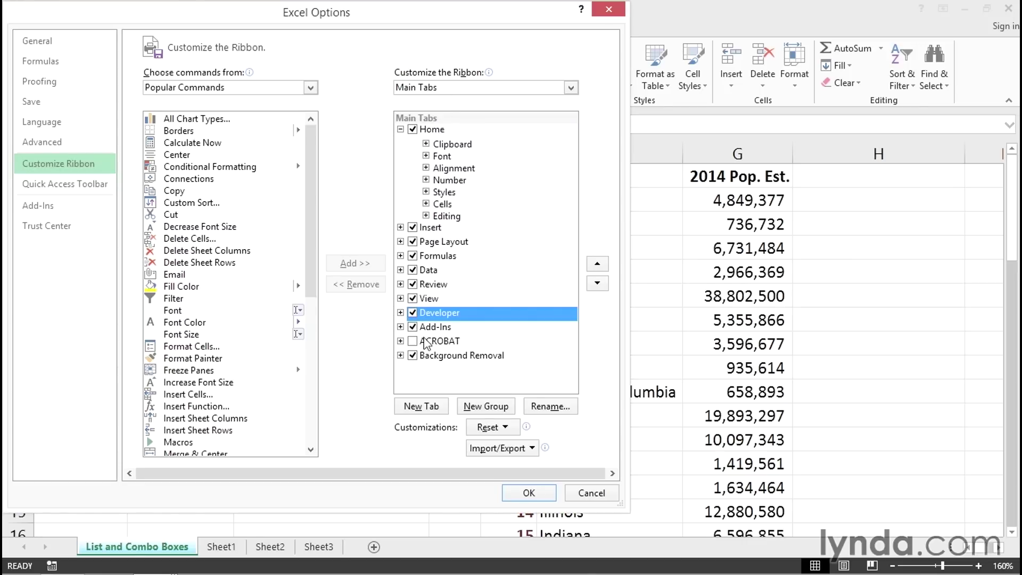
{"action": "left_click", "coordinate": [527, 494]}
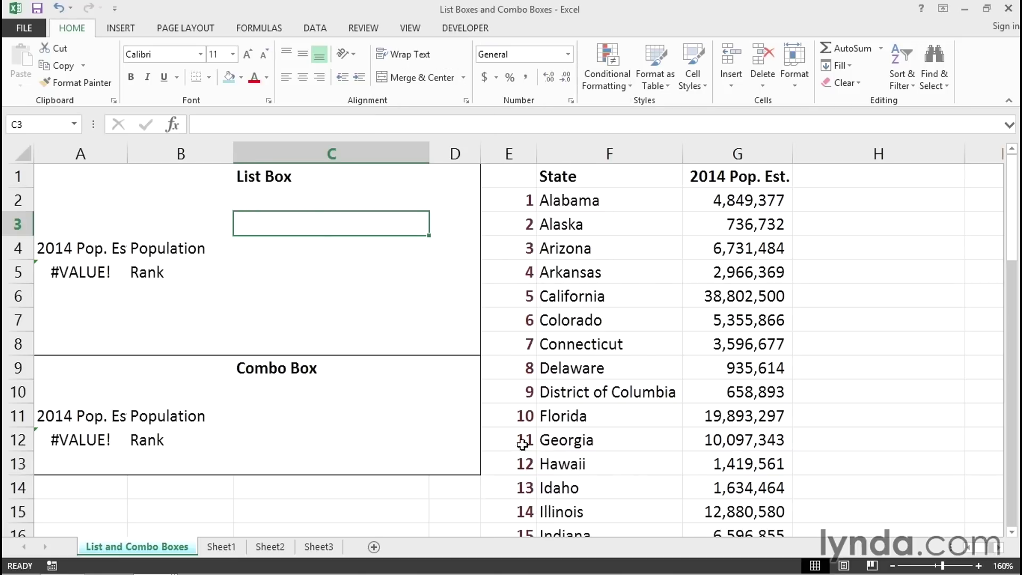
{"action": "left_click", "coordinate": [464, 29]}
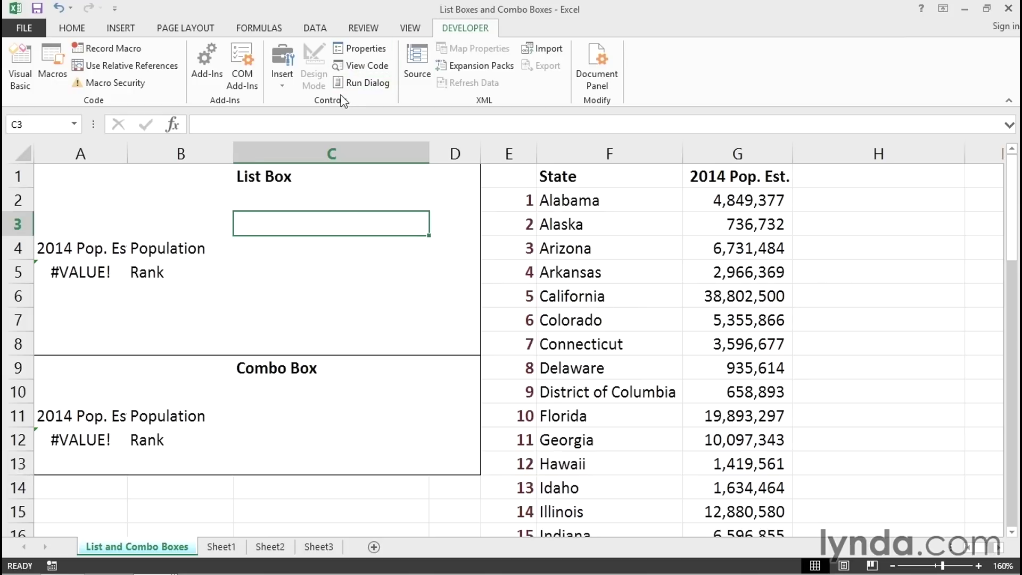
Insert a List Box form control drawn over cells C2 to about C7
{"action": "left_click", "coordinate": [283, 61]}
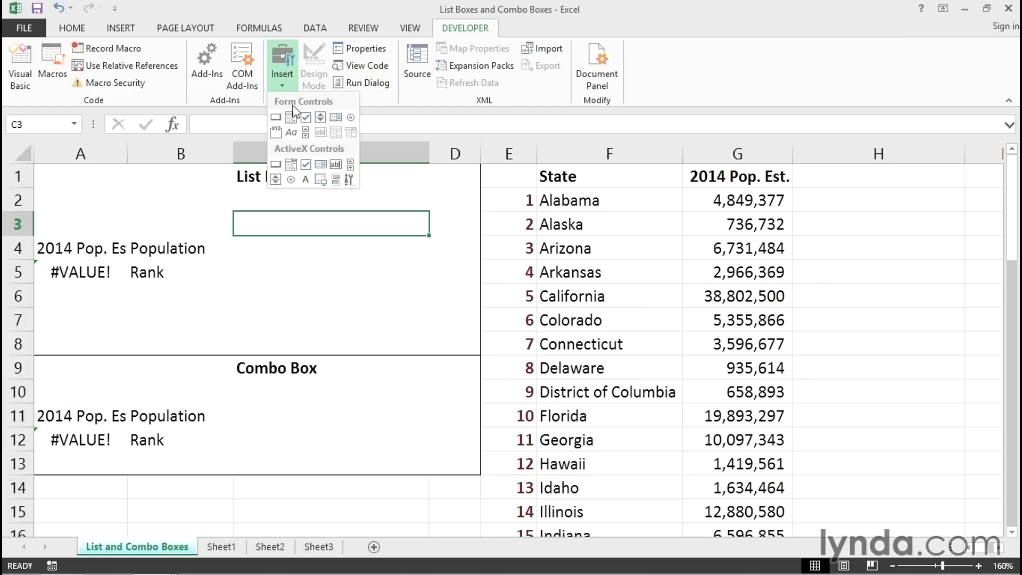
{"action": "left_click", "coordinate": [335, 118]}
{"action": "mouse_move", "coordinate": [233, 205]}
{"action": "left_mouse_down"}
{"action": "mouse_move", "coordinate": [272, 301]}
{"action": "mouse_move", "coordinate": [450, 332]}
{"action": "mouse_move", "coordinate": [420, 319]}
{"action": "mouse_move", "coordinate": [429, 318]}
{"action": "left_mouse_up"}
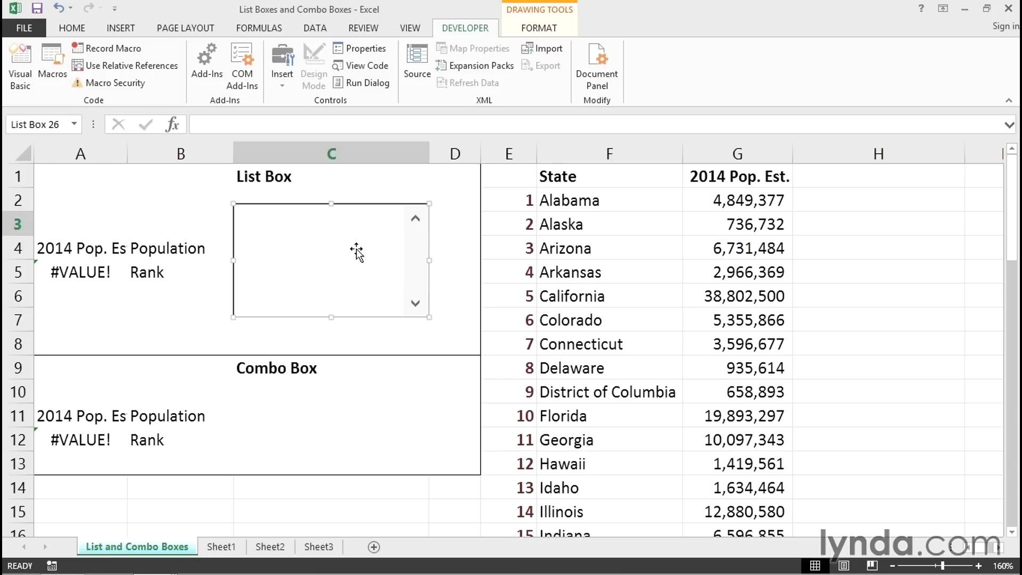
{"action": "right_click", "coordinate": [352, 231]}
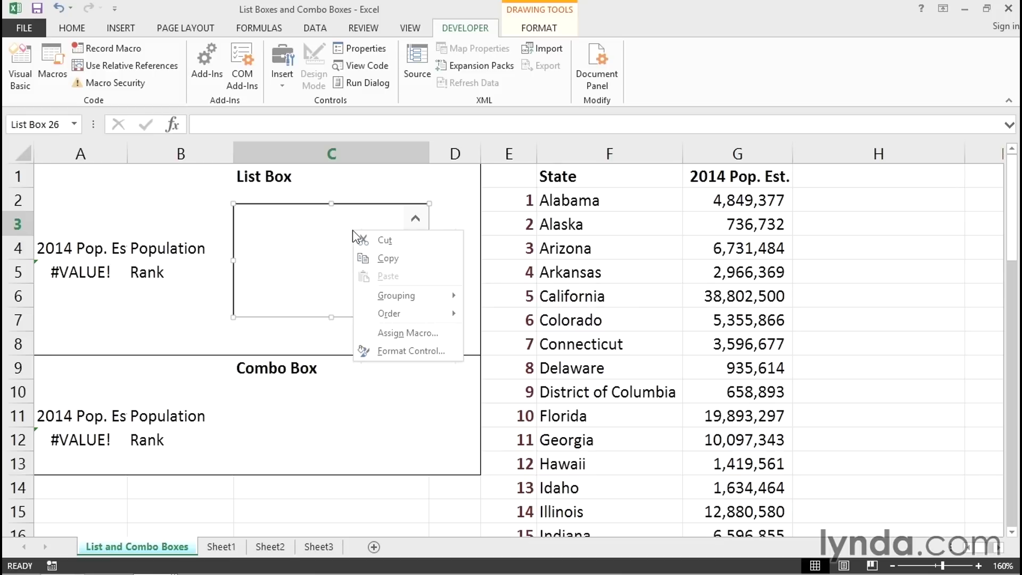
Format the list box with 3-D shading, cell link $B$3 and input range $F$2:$F$52
{"action": "left_click", "coordinate": [406, 353]}
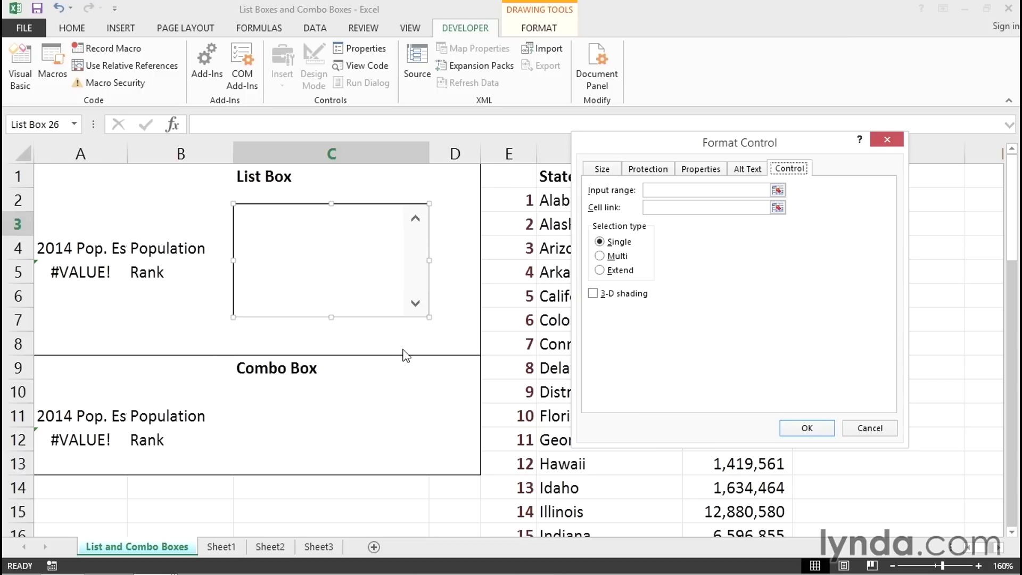
{"action": "left_click_drag", "start_coordinate": [677, 148], "coordinate": [335, 224]}
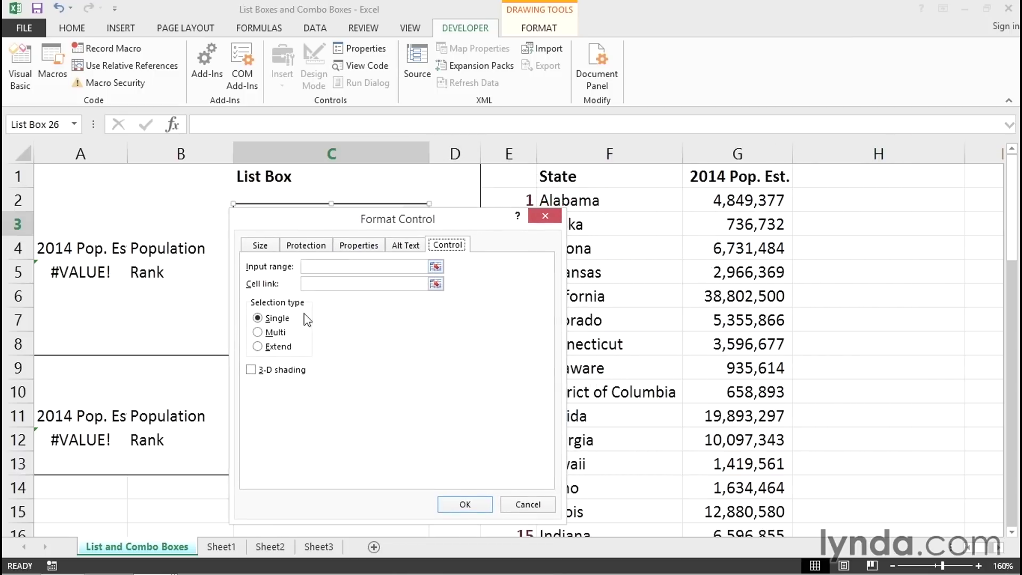
{"action": "left_click", "coordinate": [254, 371]}
{"action": "left_click", "coordinate": [306, 283]}
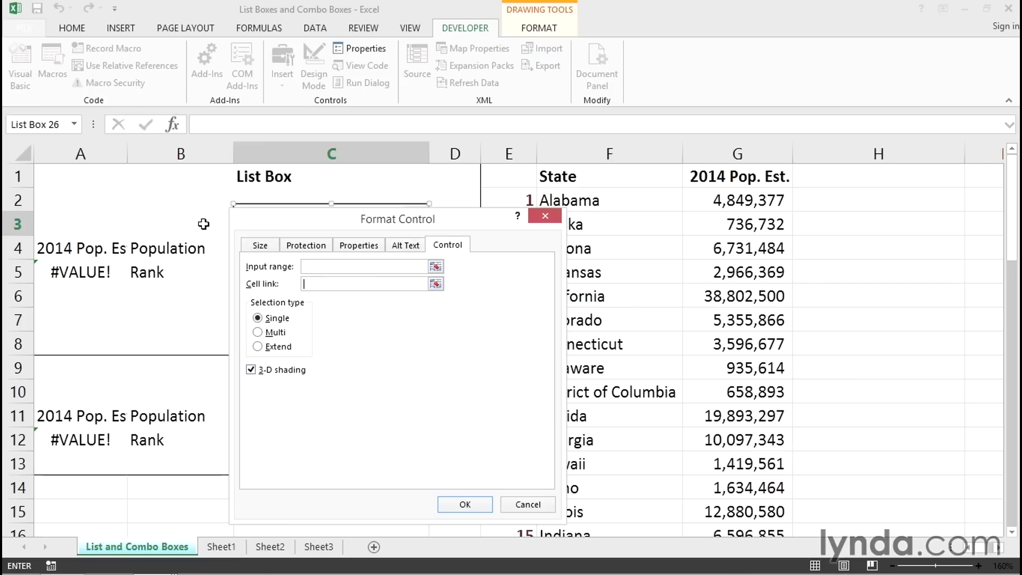
{"action": "left_click", "coordinate": [133, 220]}
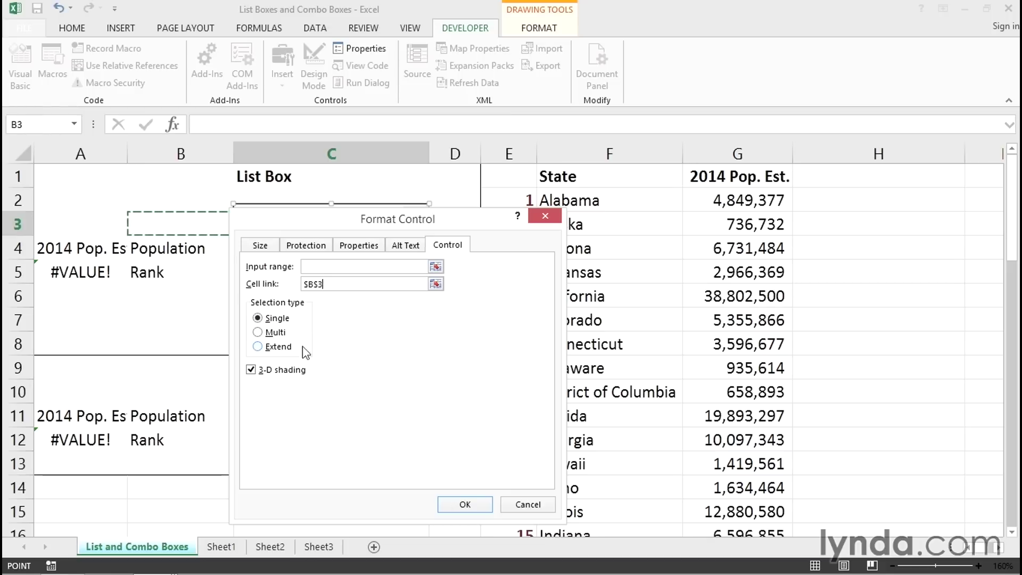
{"action": "left_click", "coordinate": [307, 265]}
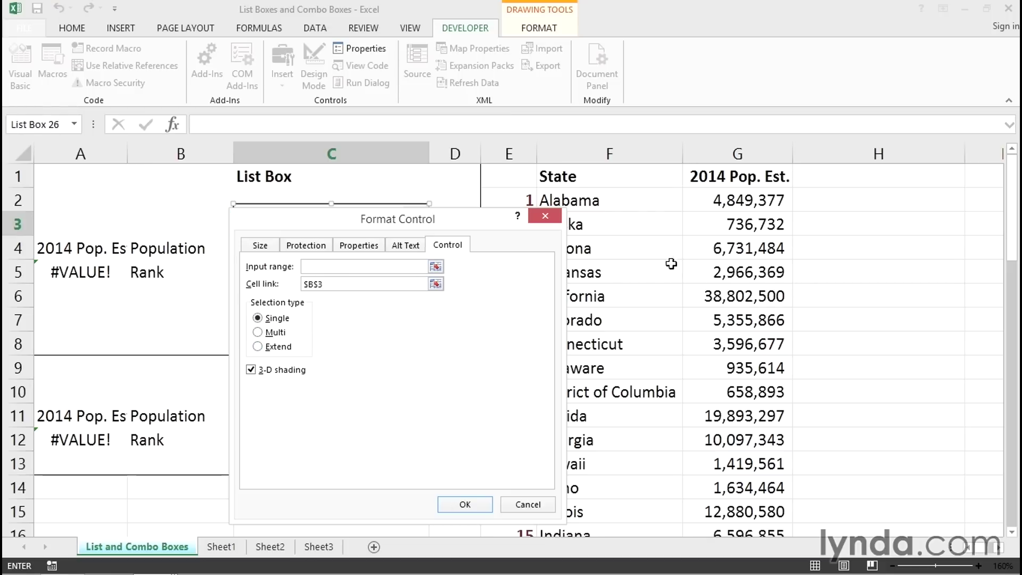
{"action": "left_click_drag", "start_coordinate": [621, 200], "coordinate": [623, 488]}
{"action": "left_click", "coordinate": [465, 504]}
{"action": "scroll", "coordinate": [400, 330], "scroll_direction": "up", "scroll_amount": 7}
{"action": "scroll", "coordinate": [400, 330], "scroll_direction": "up", "scroll_amount": 6}
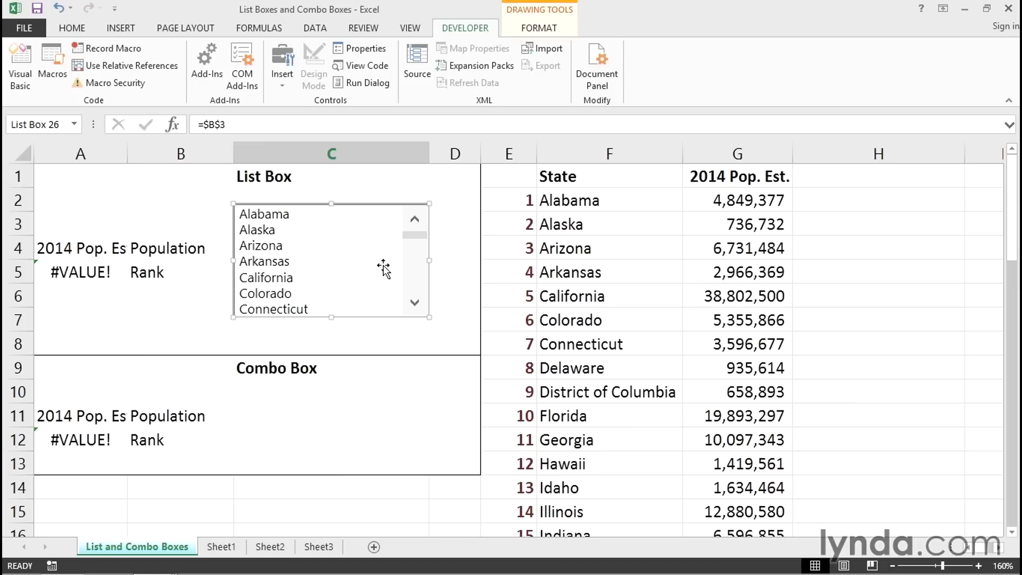
{"action": "left_click", "coordinate": [451, 263]}
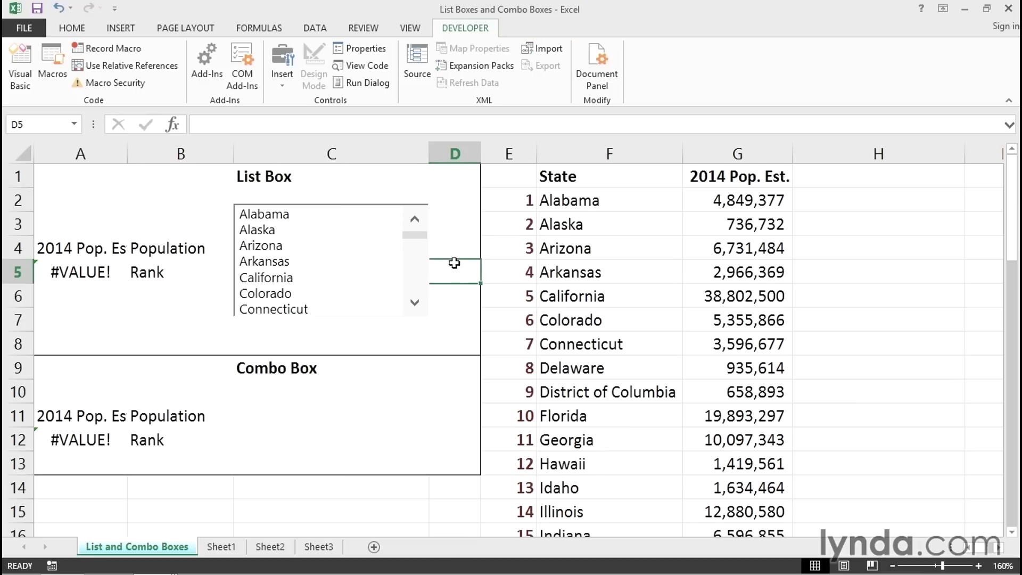
Select Arizona in the list box and move its linked value 3 from B3 to A3
{"action": "left_click", "coordinate": [282, 247]}
{"action": "left_click", "coordinate": [200, 221]}
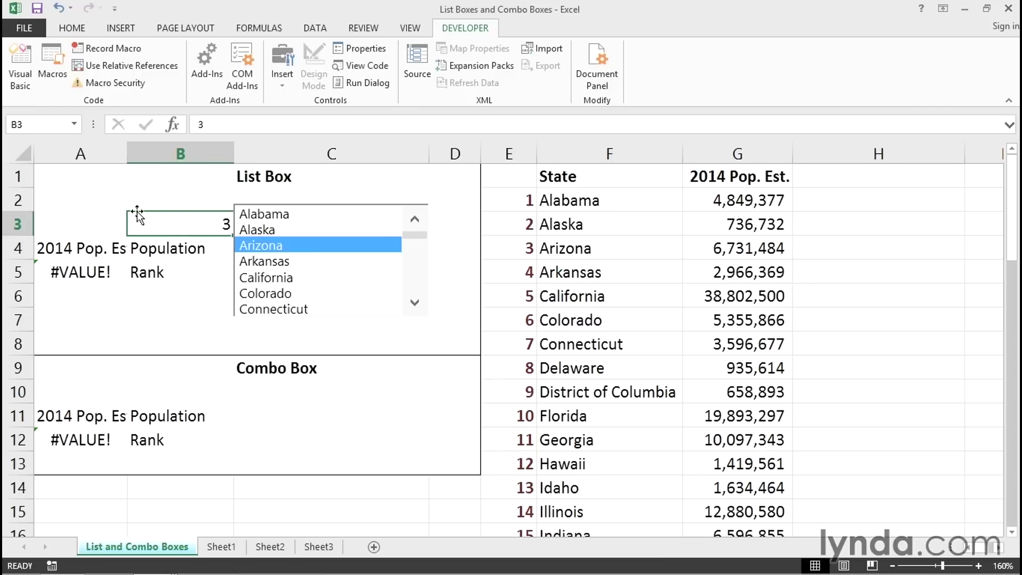
{"action": "left_click_drag", "start_coordinate": [157, 212], "coordinate": [97, 224]}
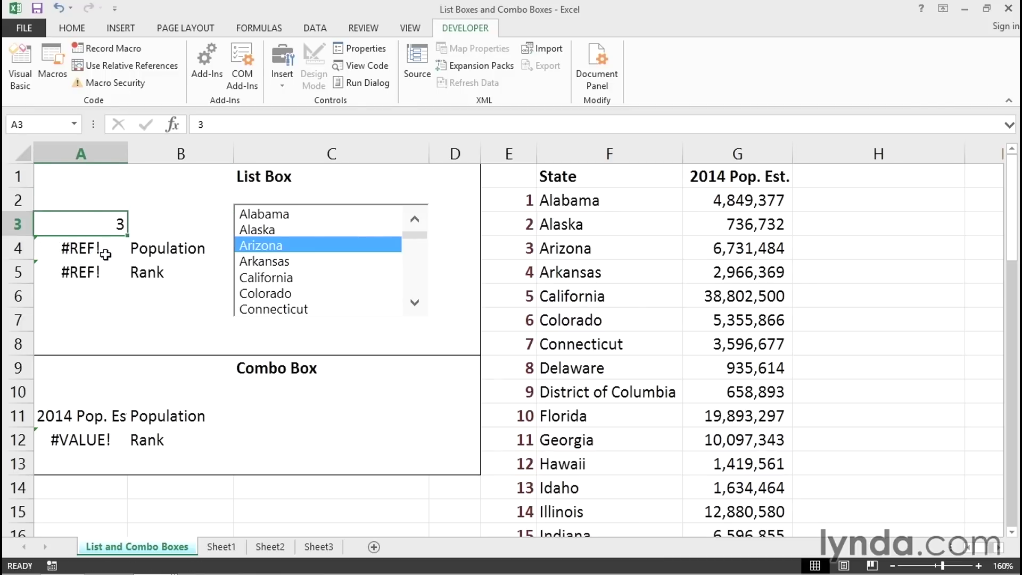
Edit A4's broken INDEX formula and select its #REF! reference
{"action": "left_click", "coordinate": [87, 249]}
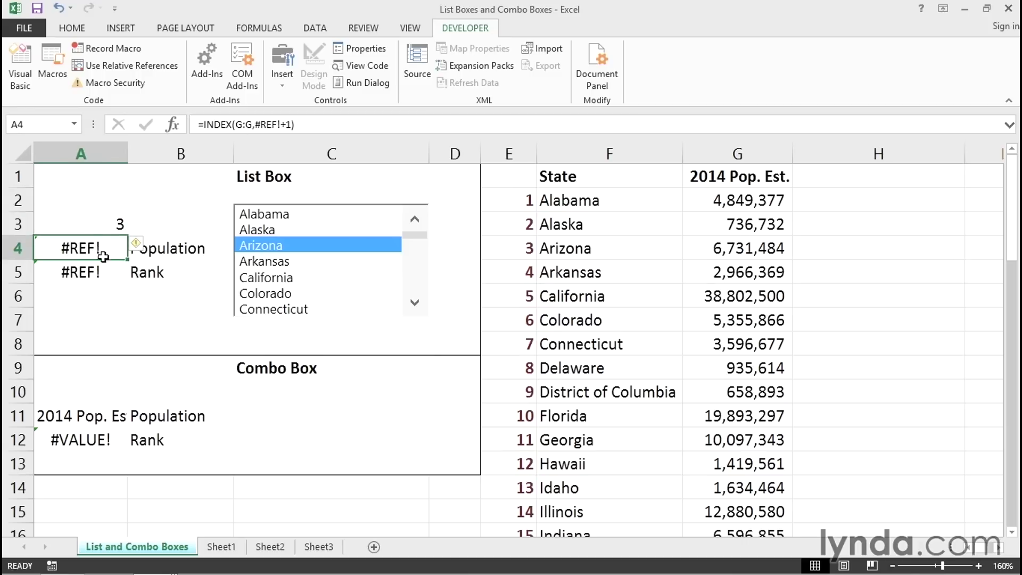
{"action": "double_click", "coordinate": [102, 248]}
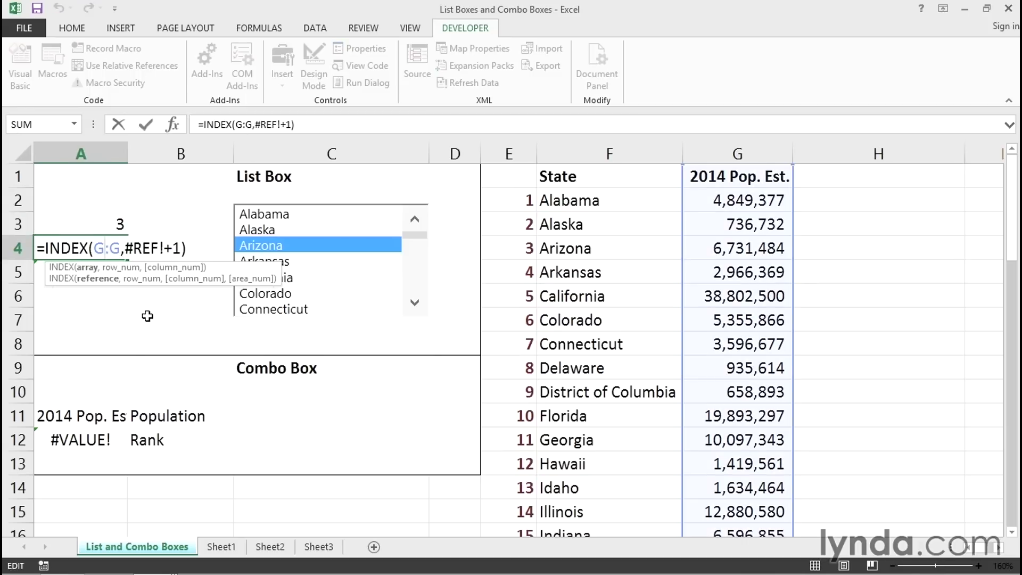
{"action": "left_click_drag", "start_coordinate": [164, 248], "coordinate": [124, 248]}
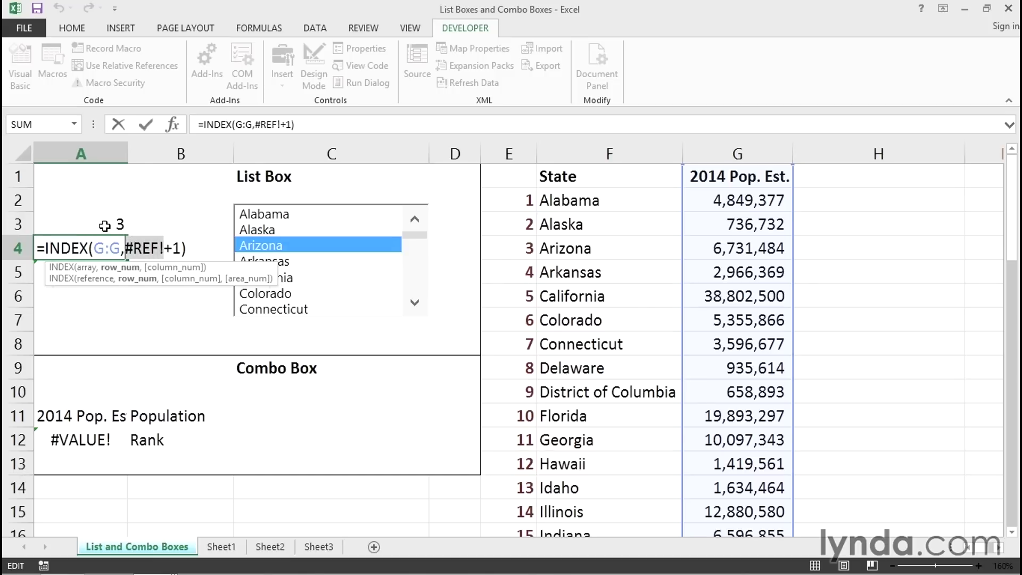
Replace #REF! in A4's INDEX formula with A3 and verify the A4 and A5 formulas
{"action": "left_click", "coordinate": [104, 226]}
{"action": "key", "text": "Return"}
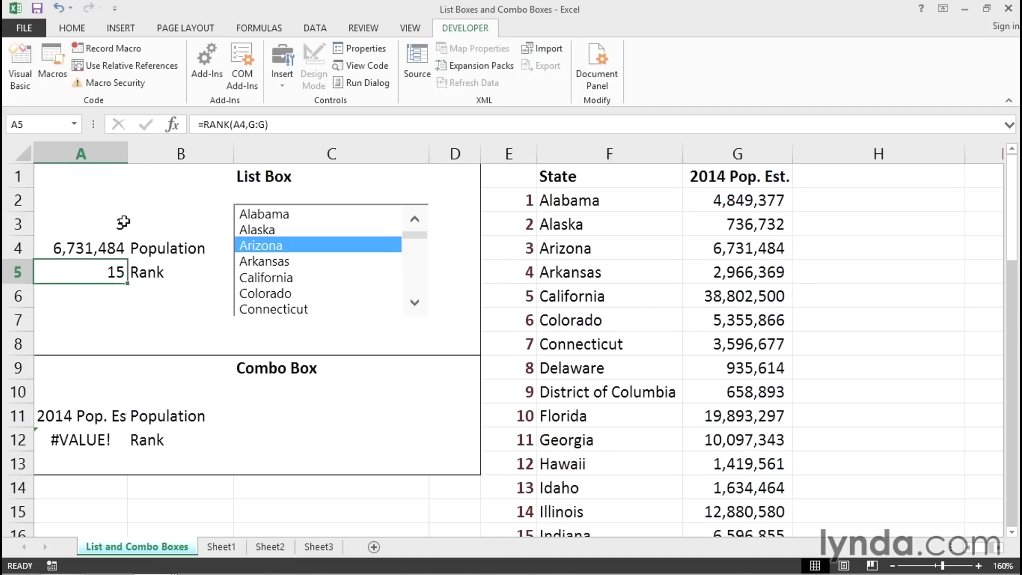
{"action": "left_click", "coordinate": [112, 248]}
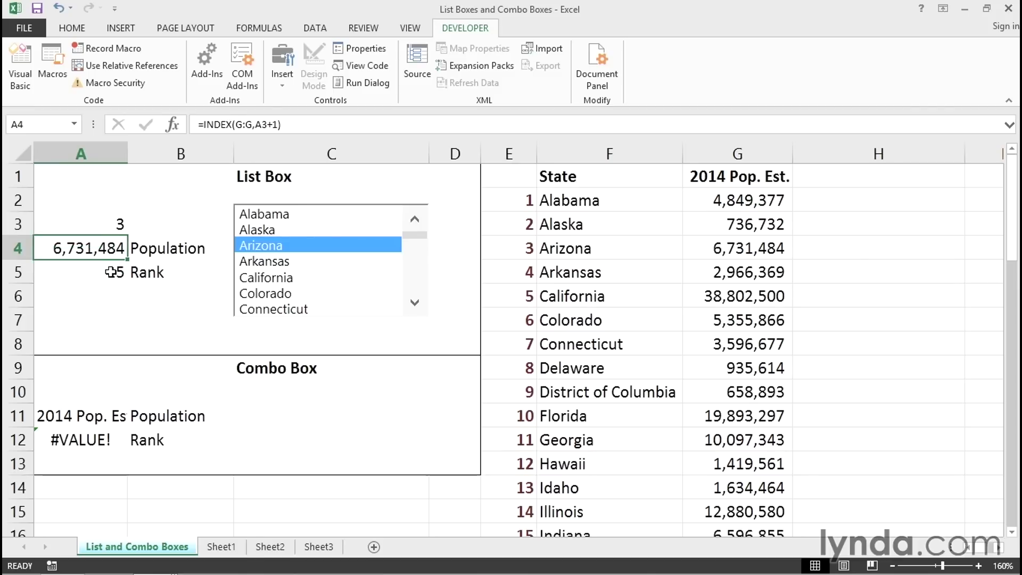
{"action": "left_click", "coordinate": [111, 272]}
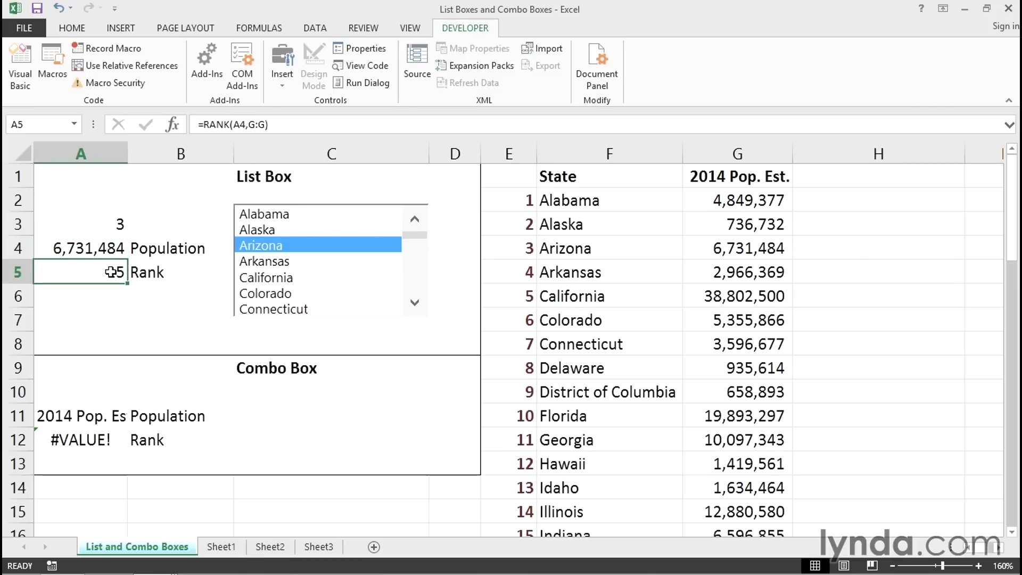
Test the list box with California, then Texas, showing population 26,956,958 and rank 2
{"action": "left_click", "coordinate": [281, 277]}
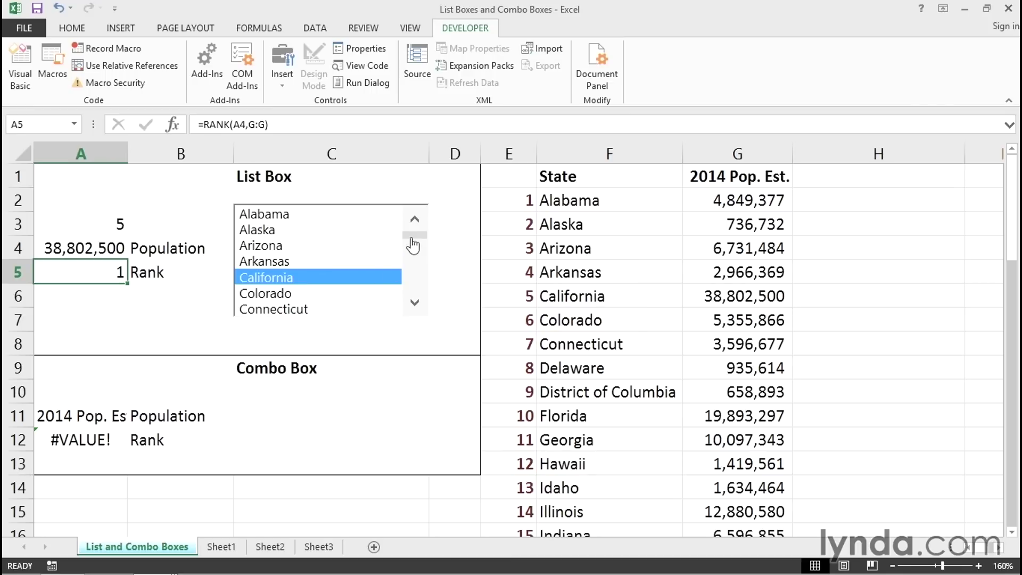
{"action": "left_click_drag", "start_coordinate": [414, 235], "coordinate": [411, 289]}
{"action": "left_click", "coordinate": [262, 285]}
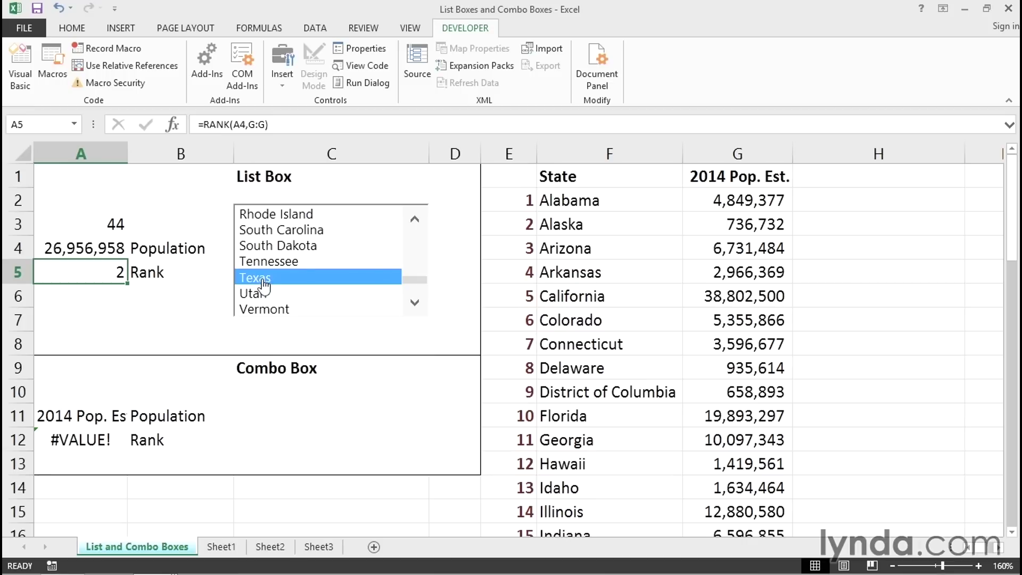
{"action": "left_click", "coordinate": [461, 185]}
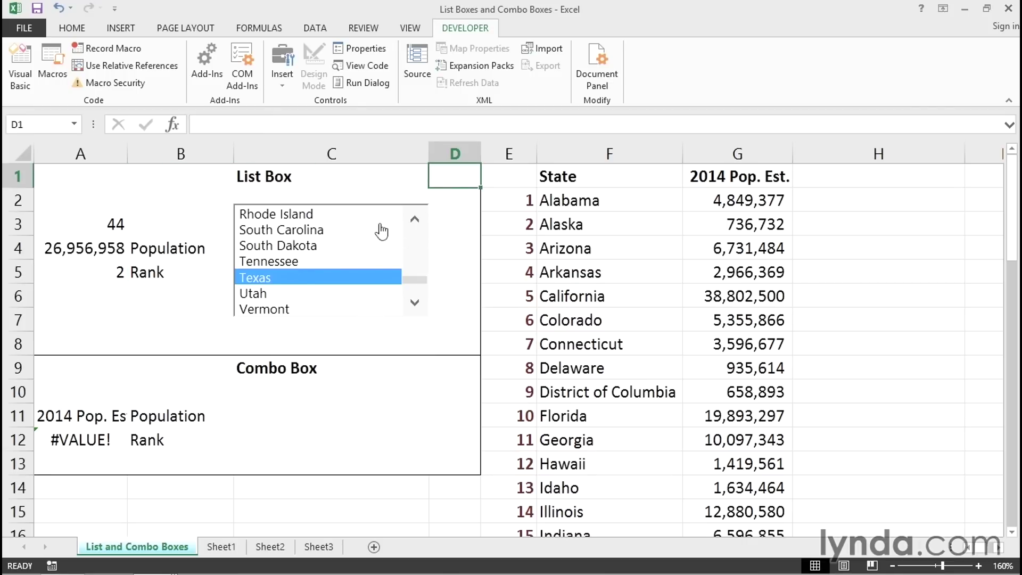
{"action": "left_click", "coordinate": [360, 231], "text": "ctrl"}
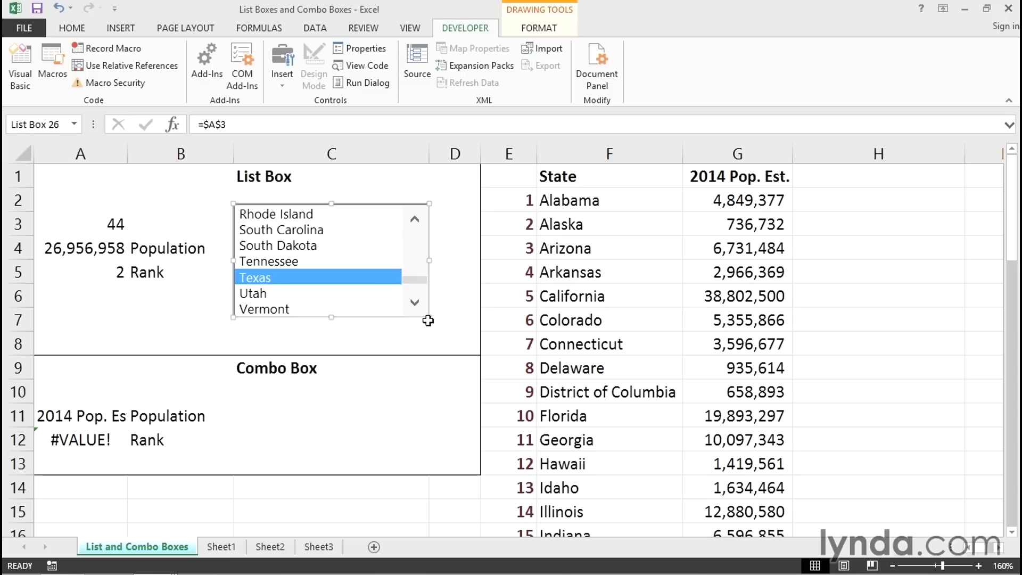
Narrow the state list box and resize its height to show about eight states
{"action": "left_click_drag", "start_coordinate": [427, 319], "coordinate": [387, 318]}
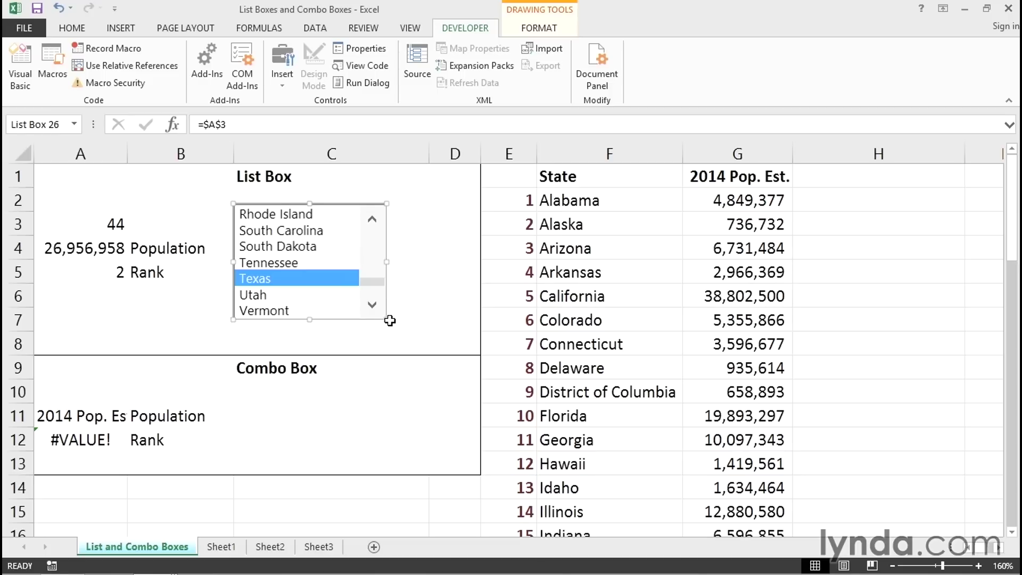
{"action": "left_click_drag", "start_coordinate": [385, 318], "coordinate": [384, 270]}
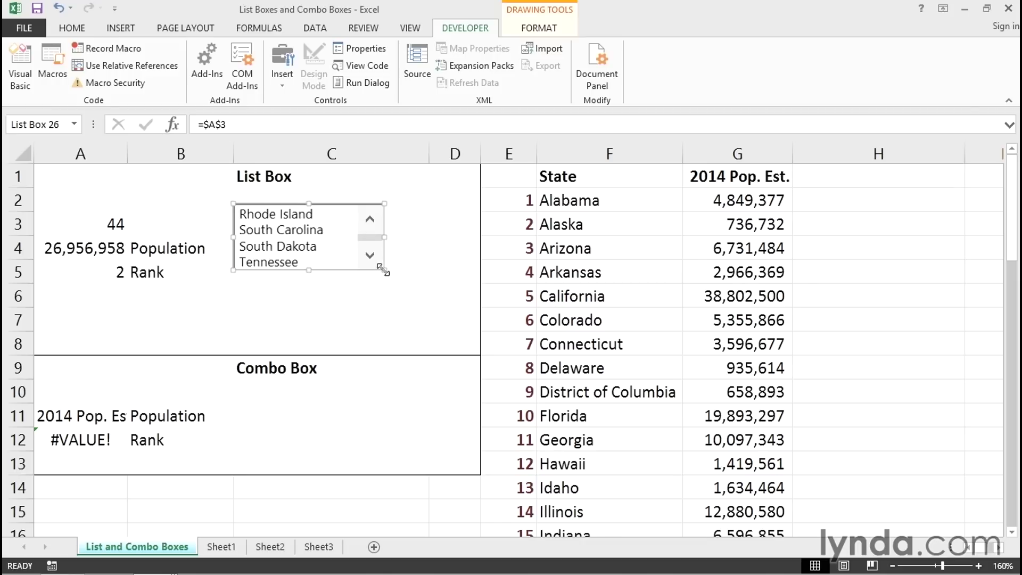
{"action": "left_click_drag", "start_coordinate": [383, 270], "coordinate": [382, 338]}
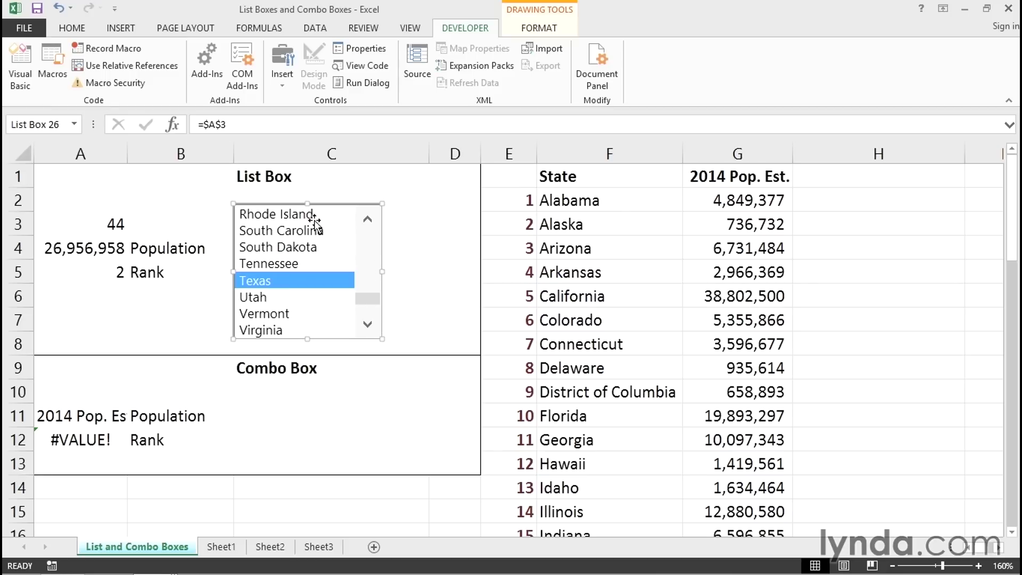
{"action": "left_click_drag", "start_coordinate": [307, 203], "coordinate": [310, 194]}
{"action": "left_click_drag", "start_coordinate": [308, 334], "coordinate": [298, 500]}
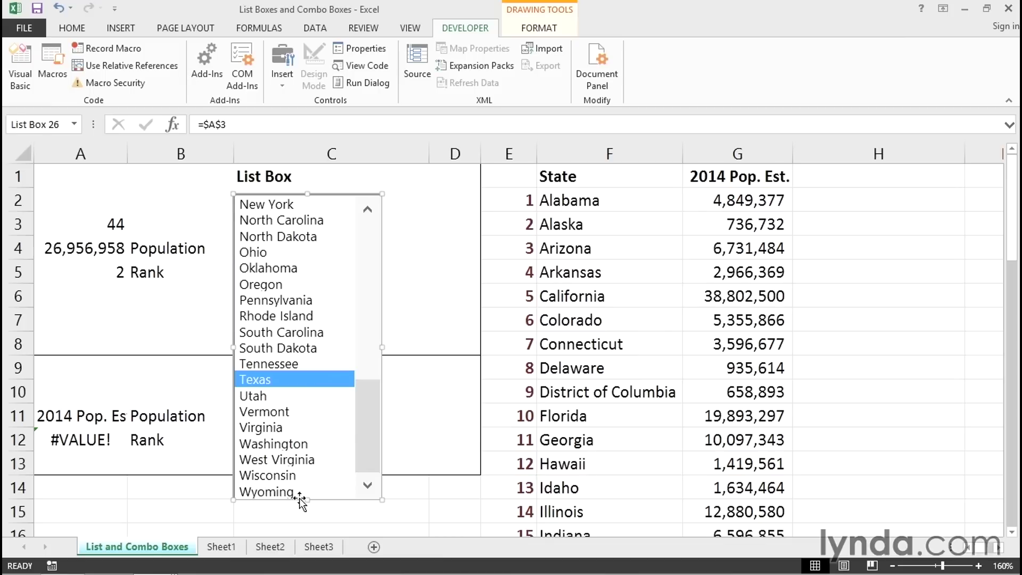
{"action": "left_click_drag", "start_coordinate": [308, 498], "coordinate": [306, 319]}
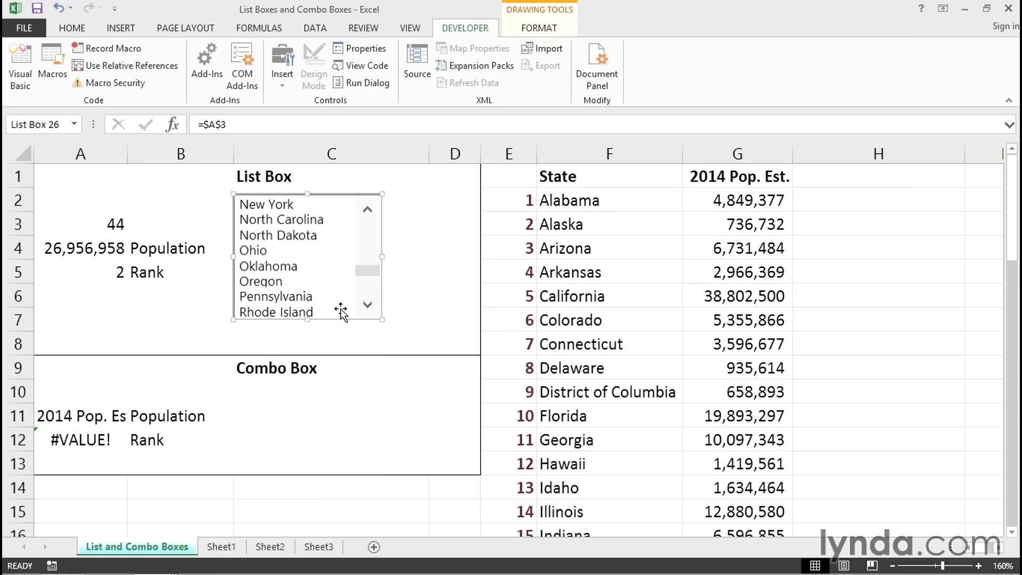
{"action": "left_click", "coordinate": [430, 230]}
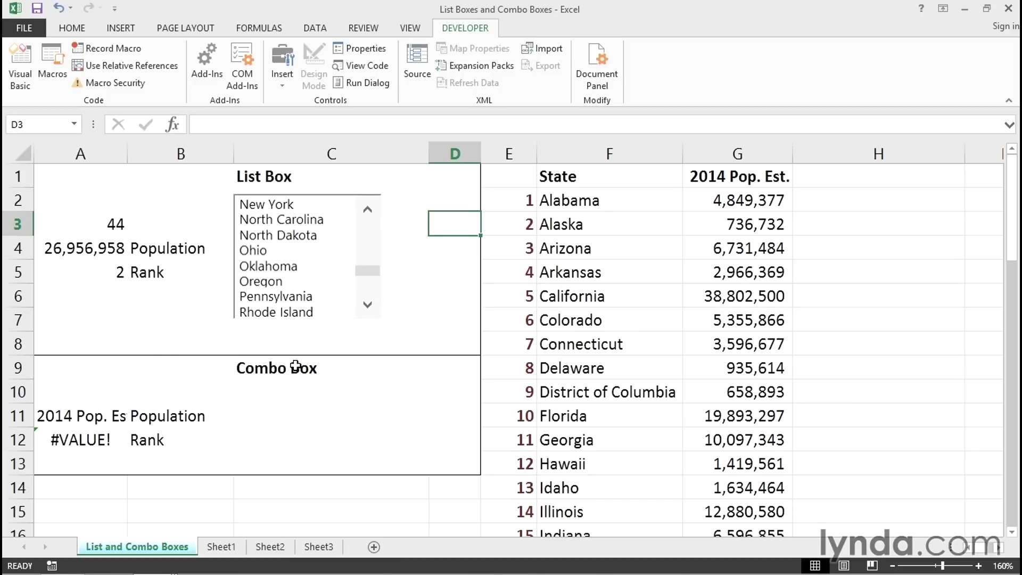
{"action": "left_click", "coordinate": [289, 398]}
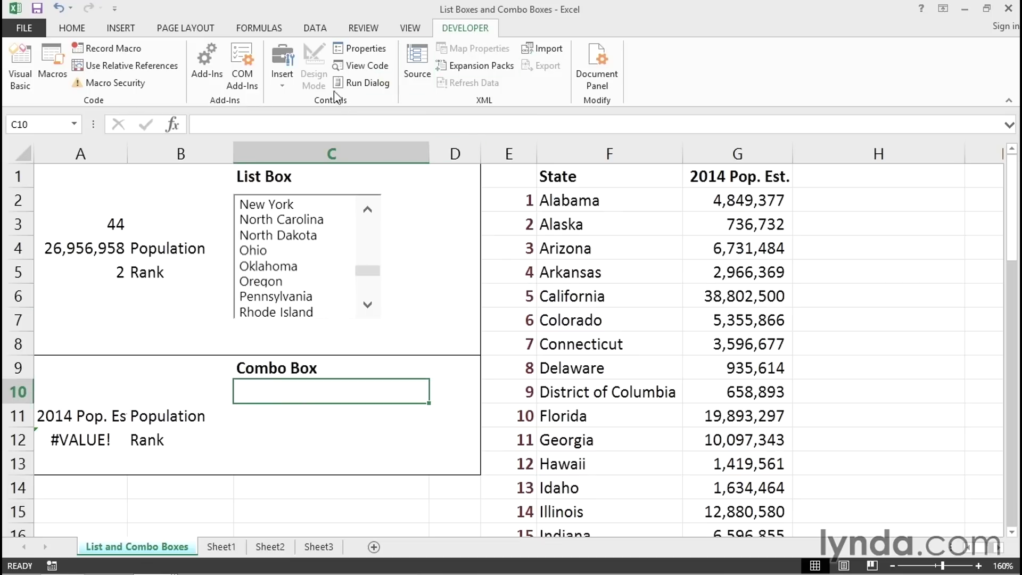
Draw a Form Controls combo box across rows 10 to 13 of the Combo Box area
{"action": "left_click", "coordinate": [282, 85]}
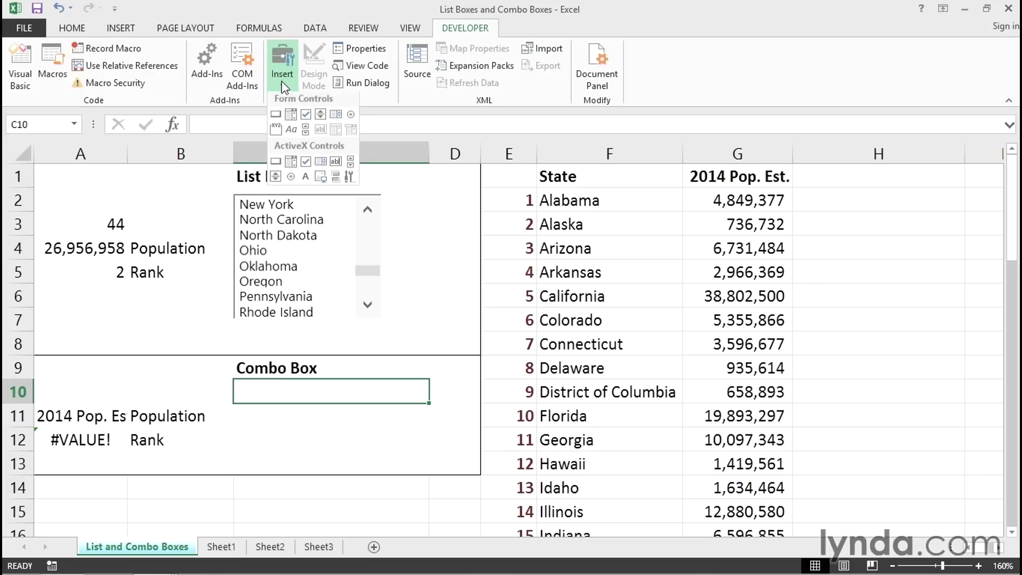
{"action": "left_click", "coordinate": [291, 117]}
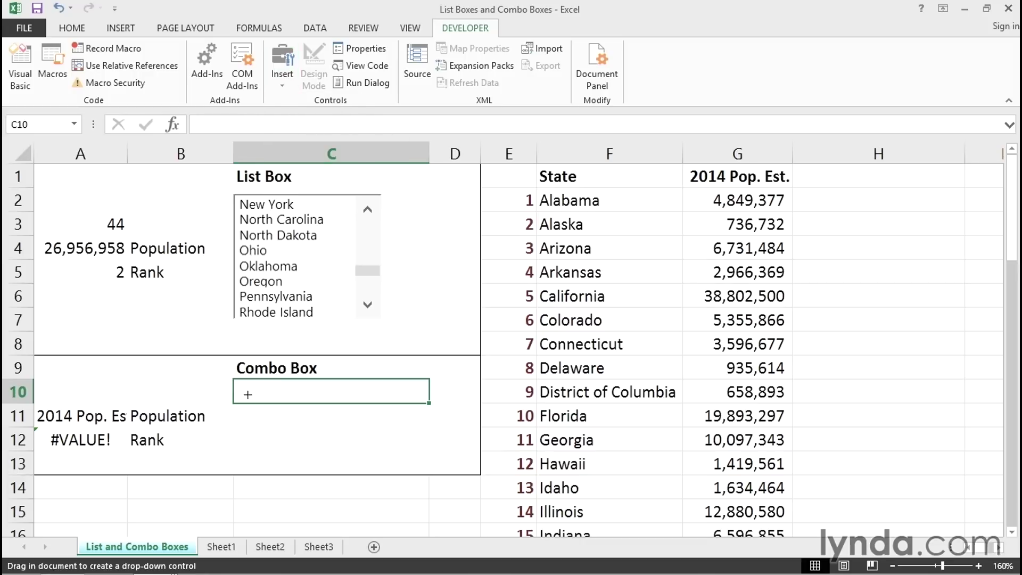
{"action": "mouse_move", "coordinate": [225, 393]}
{"action": "left_mouse_down"}
{"action": "mouse_move", "coordinate": [287, 440]}
{"action": "mouse_move", "coordinate": [433, 442]}
{"action": "mouse_move", "coordinate": [442, 461]}
{"action": "left_mouse_up"}
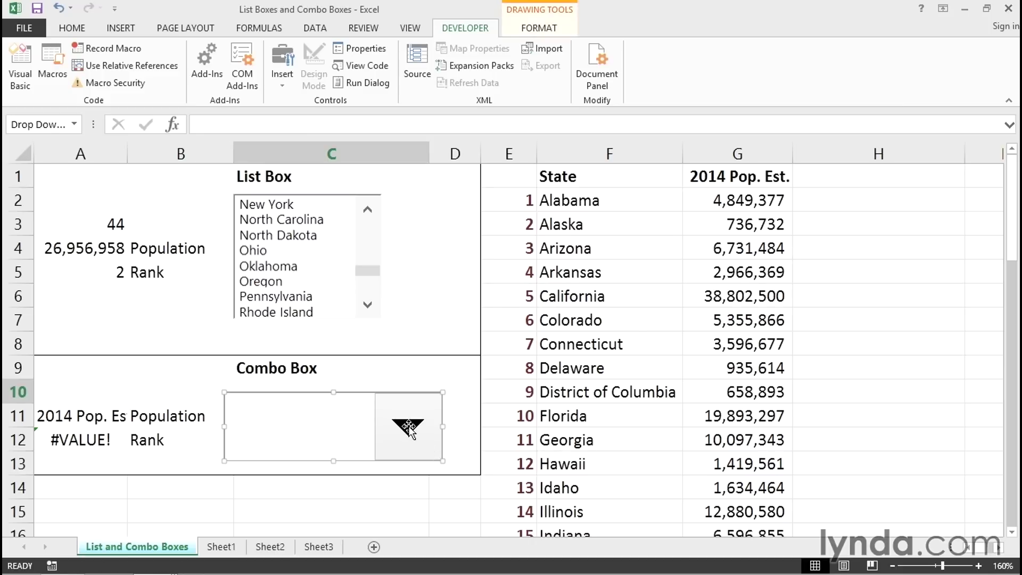
Set the combo box's cell link to $A$10 and its input range to states $F$2:$F$52
{"action": "right_click", "coordinate": [346, 414]}
{"action": "left_click", "coordinate": [384, 530]}
{"action": "left_click", "coordinate": [346, 283]}
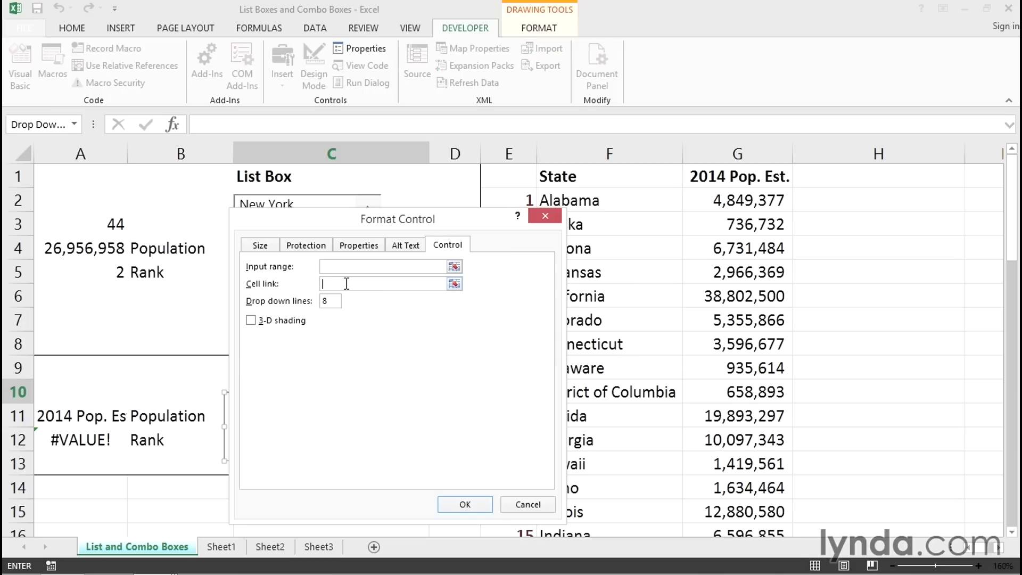
{"action": "left_click", "coordinate": [88, 391]}
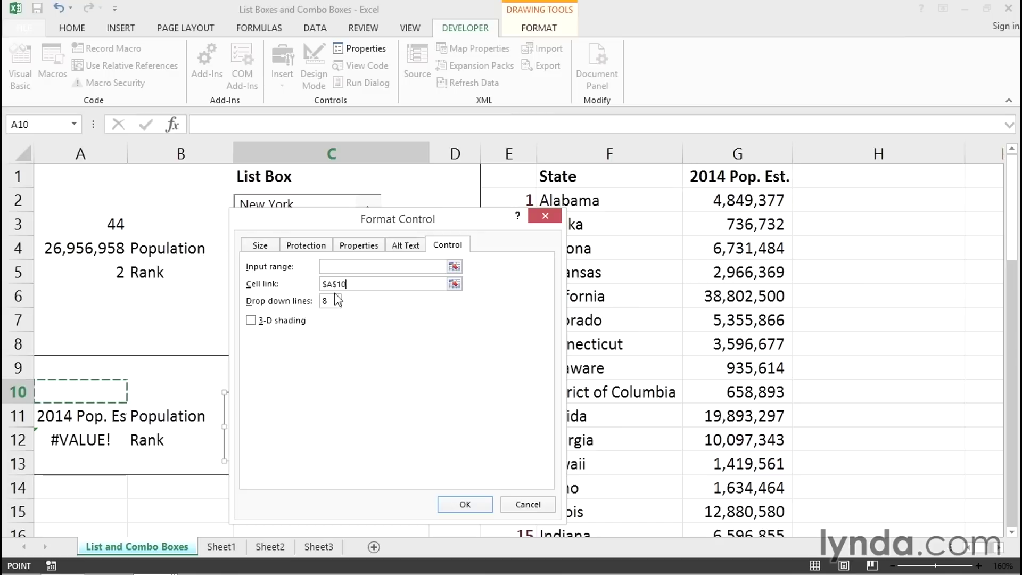
{"action": "left_click", "coordinate": [333, 266]}
{"action": "left_click_drag", "start_coordinate": [632, 202], "coordinate": [609, 516]}
{"action": "left_click", "coordinate": [464, 504]}
{"action": "scroll", "coordinate": [421, 362], "scroll_direction": "up", "scroll_amount": 4}
{"action": "scroll", "coordinate": [415, 340], "scroll_direction": "up", "scroll_amount": 8}
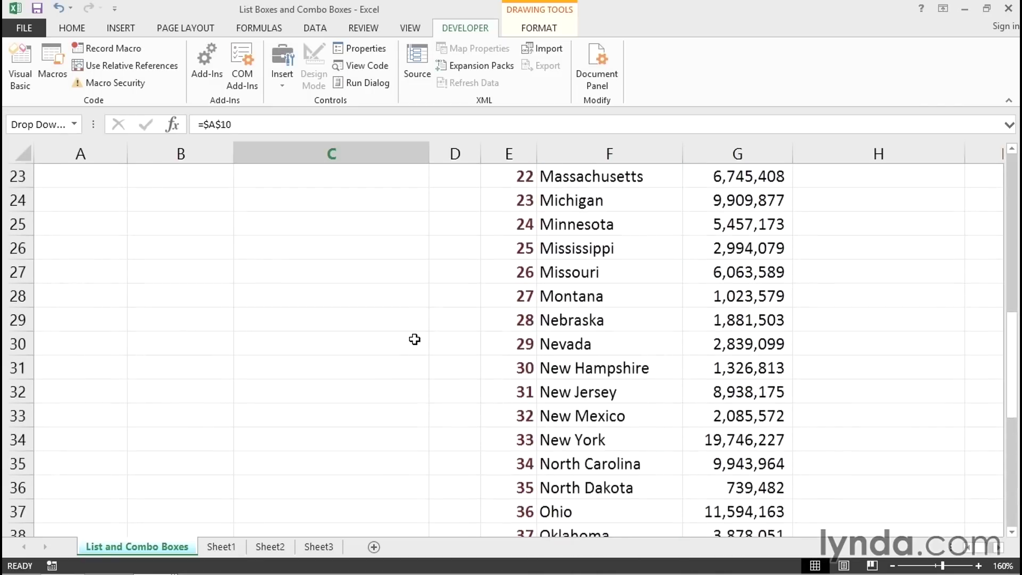
{"action": "left_click", "coordinate": [444, 377]}
Shrink the combo box to one row tall
{"action": "left_click", "coordinate": [410, 429]}
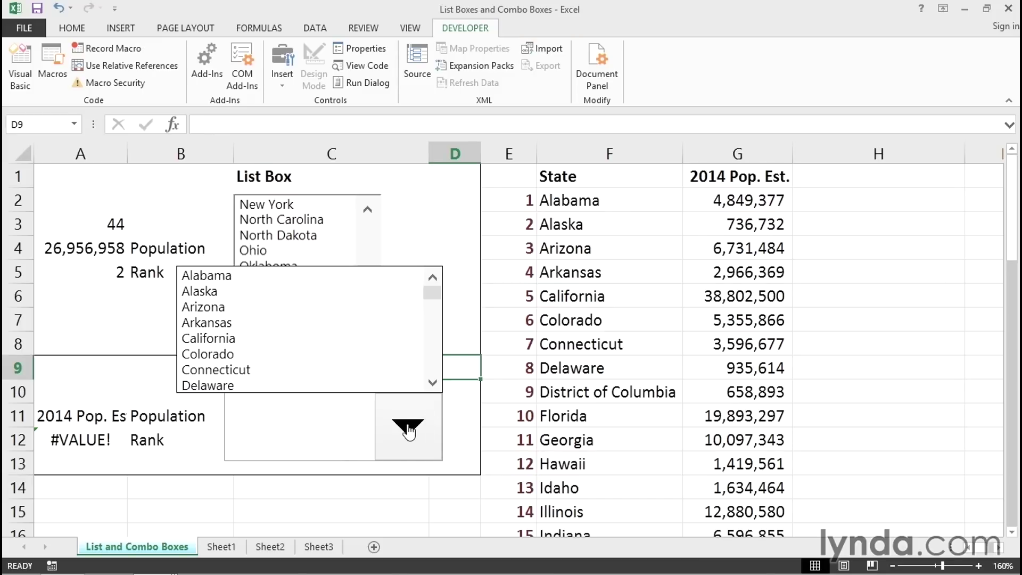
{"action": "left_click", "coordinate": [321, 421], "text": "ctrl"}
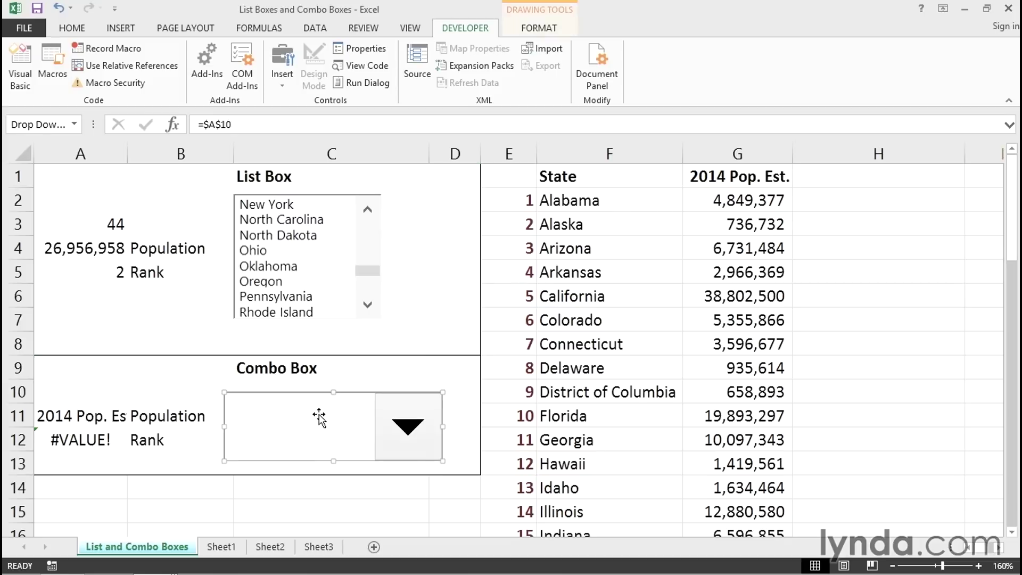
{"action": "left_click_drag", "start_coordinate": [333, 458], "coordinate": [334, 417]}
{"action": "left_click", "coordinate": [461, 368]}
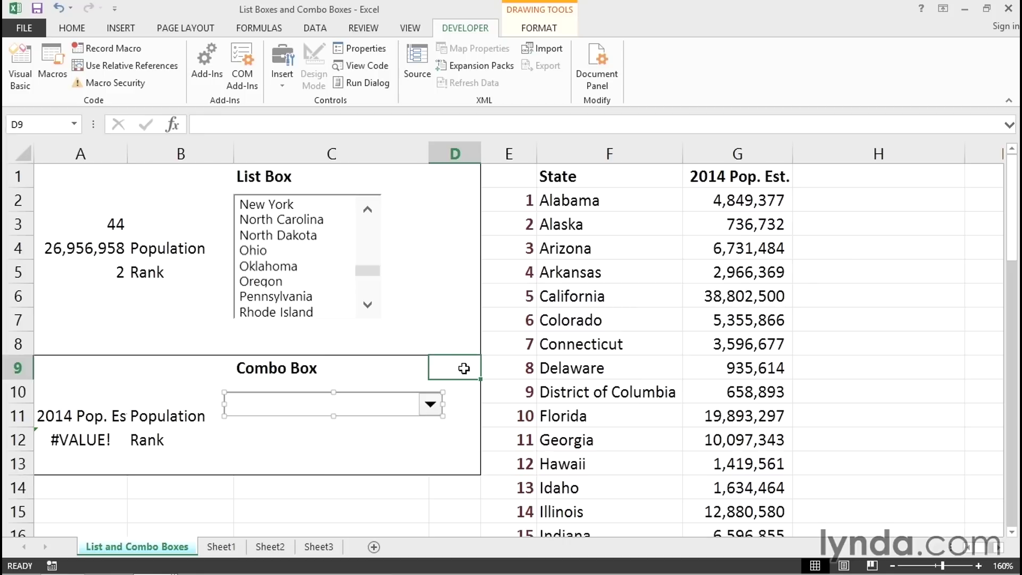
Choose Arizona in the combo box, giving index 3, population 6,731,484 and rank 15
{"action": "left_click", "coordinate": [430, 404]}
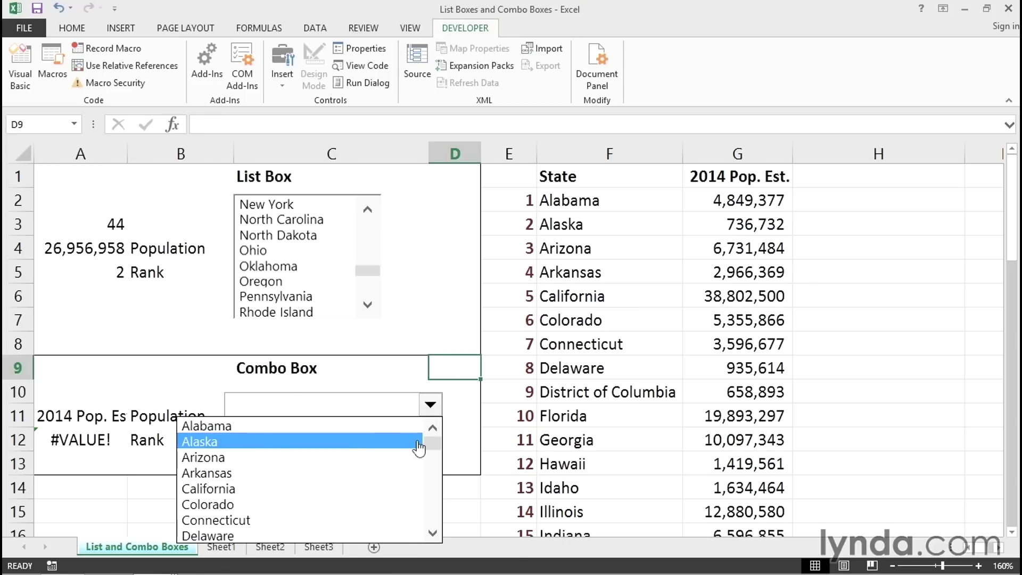
{"action": "mouse_move", "coordinate": [433, 446]}
{"action": "left_mouse_down"}
{"action": "mouse_move", "coordinate": [432, 510]}
{"action": "mouse_move", "coordinate": [435, 450]}
{"action": "left_mouse_up"}
{"action": "left_click", "coordinate": [398, 376]}
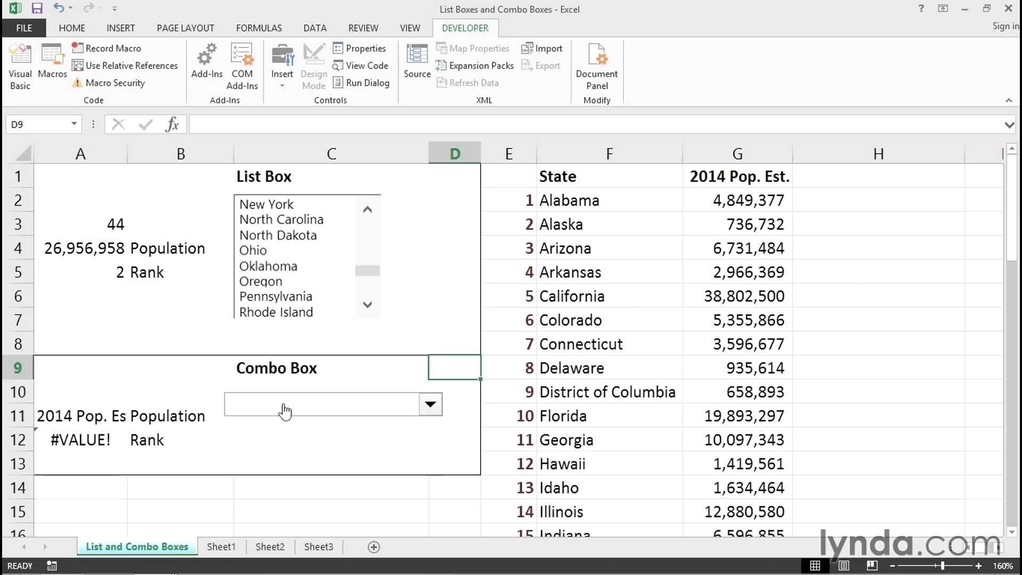
{"action": "left_click", "coordinate": [430, 406]}
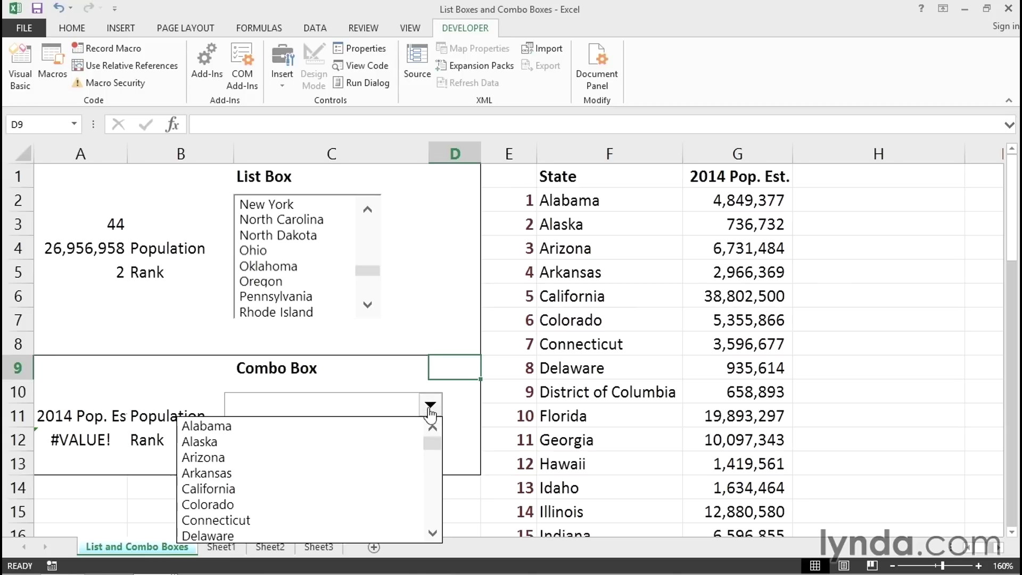
{"action": "left_click", "coordinate": [224, 455]}
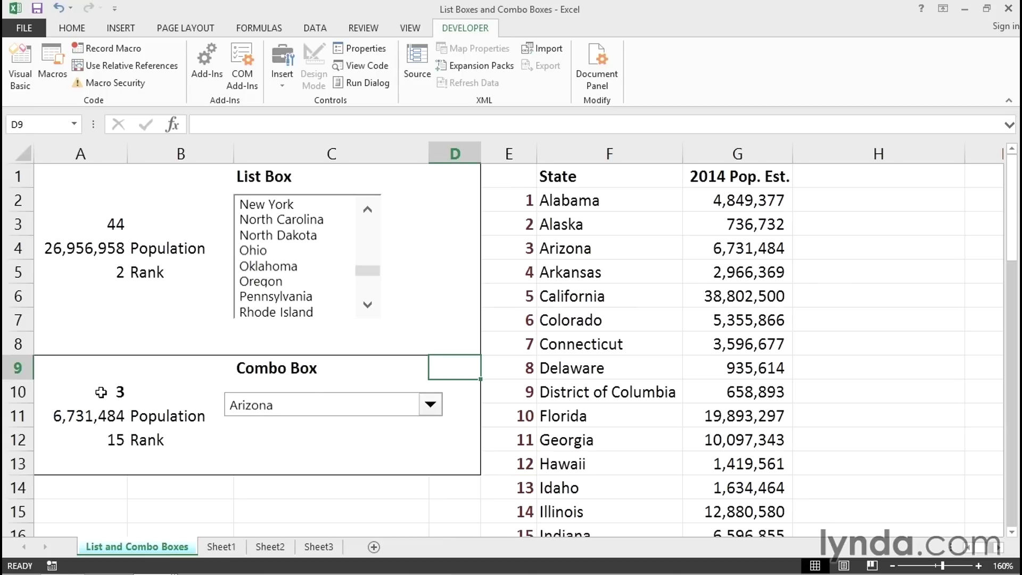
{"action": "left_click", "coordinate": [75, 391]}
{"action": "left_click", "coordinate": [91, 418]}
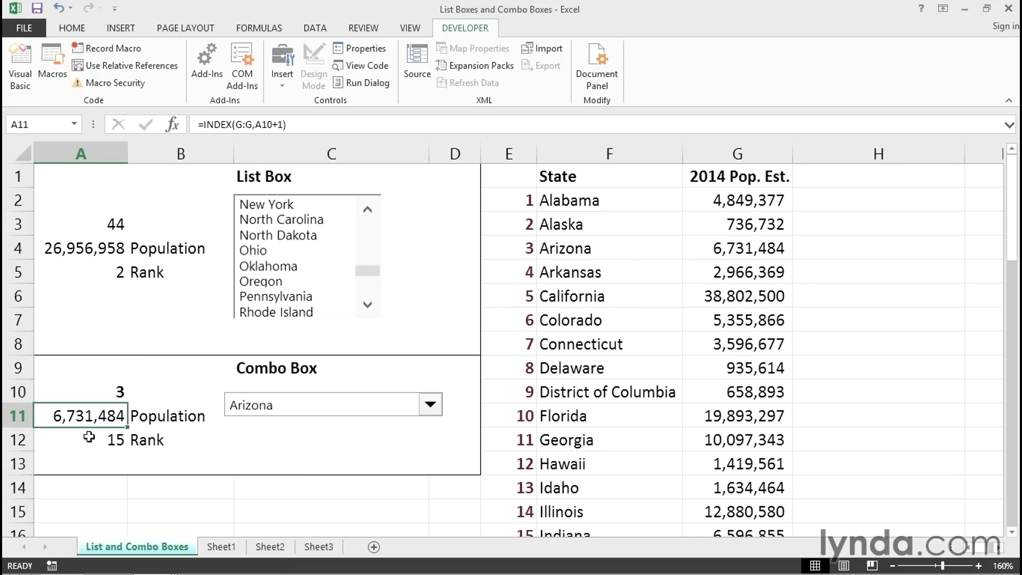
{"action": "left_click", "coordinate": [90, 440]}
{"action": "left_click", "coordinate": [96, 507]}
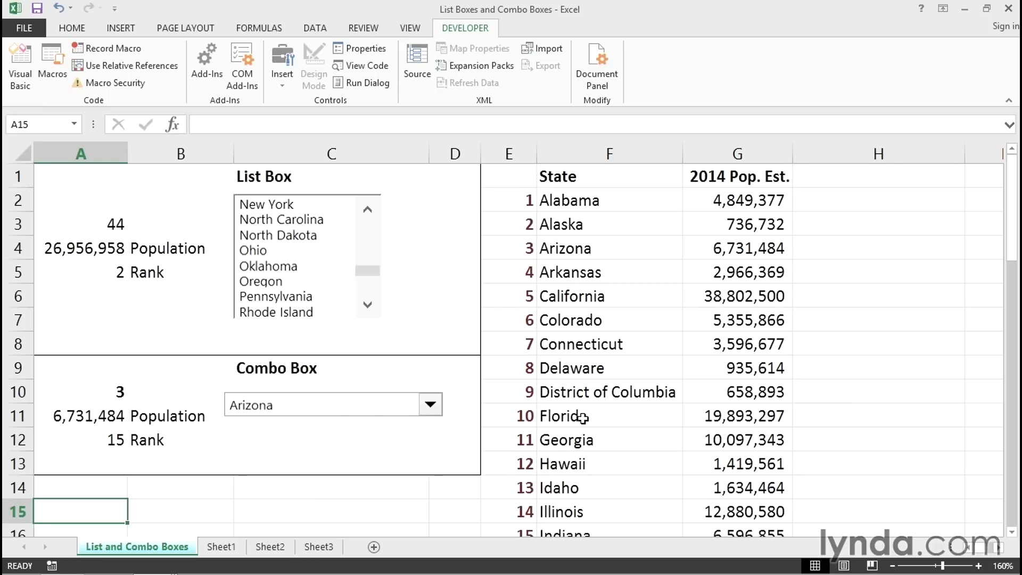
{"action": "left_click", "coordinate": [600, 200]}
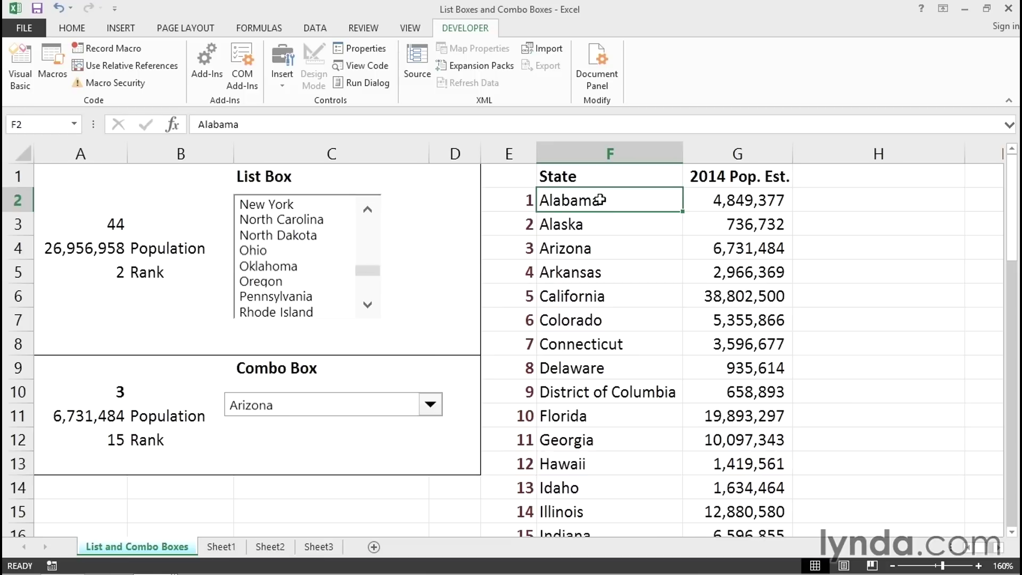
{"action": "left_click", "coordinate": [831, 174]}
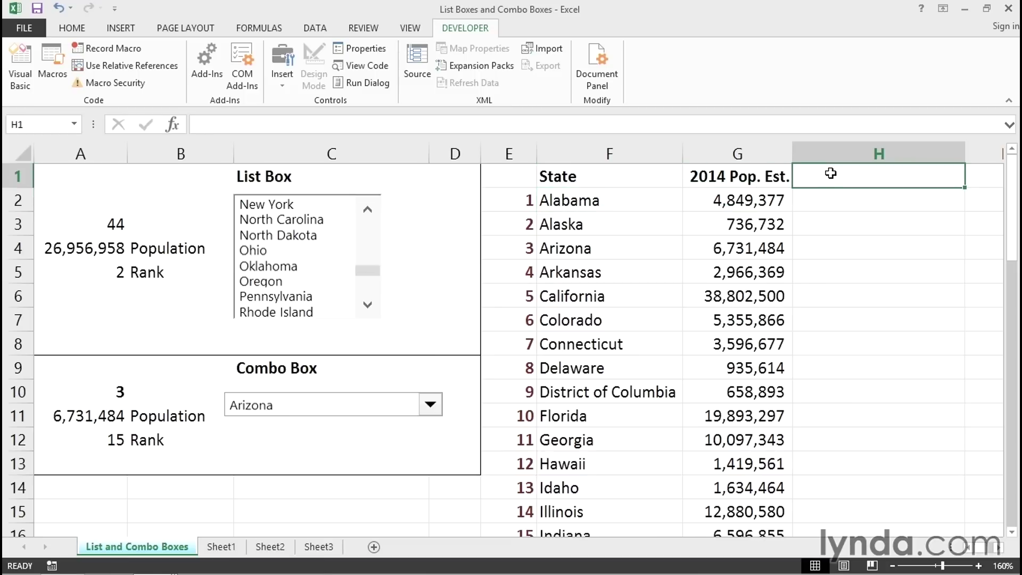